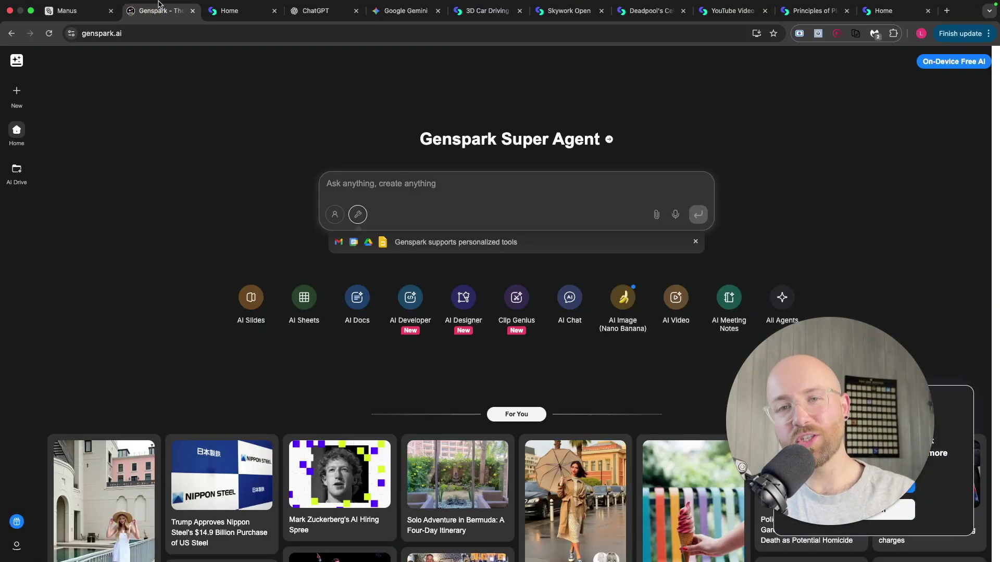
- Look through the Skywork, ChatGPT, Gemini, Manus and Genspark tabs, ending on Skywork's Super Agents home page
click(229, 23)
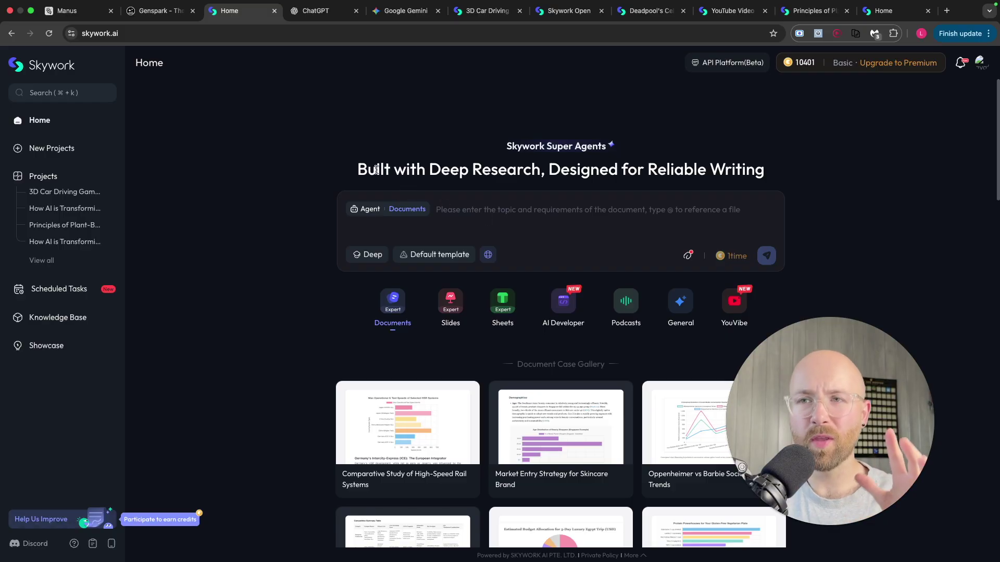
click(318, 11)
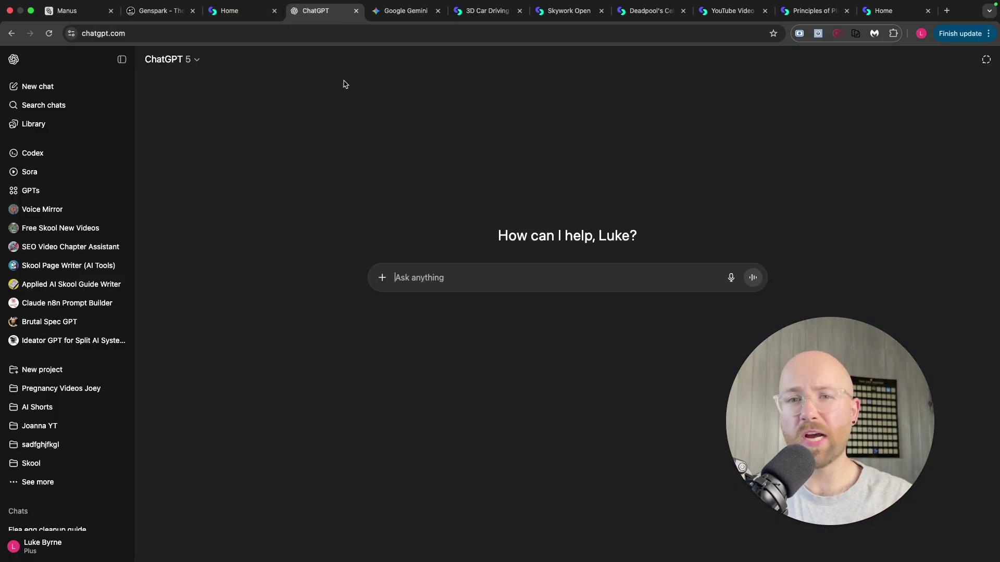
click(402, 23)
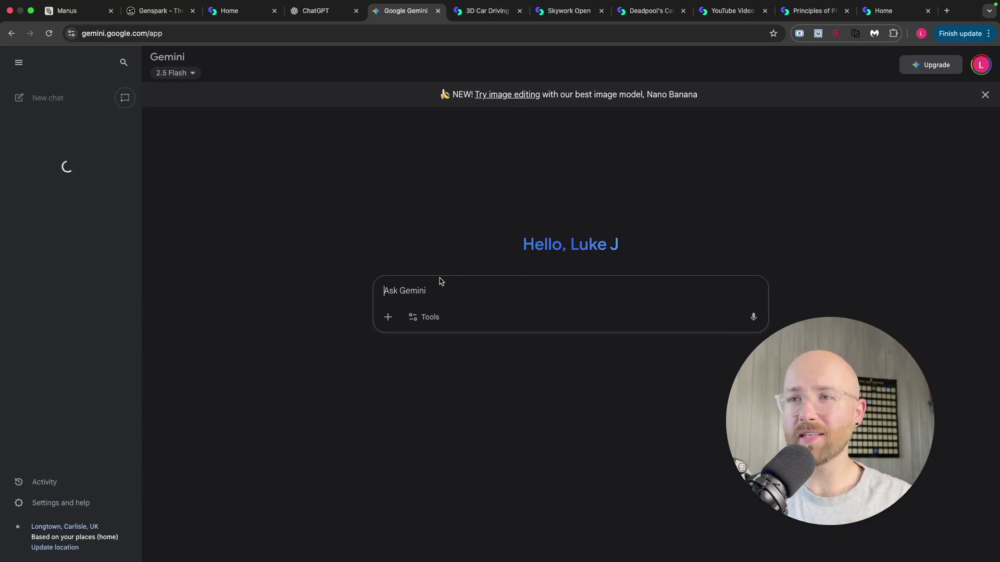
click(84, 11)
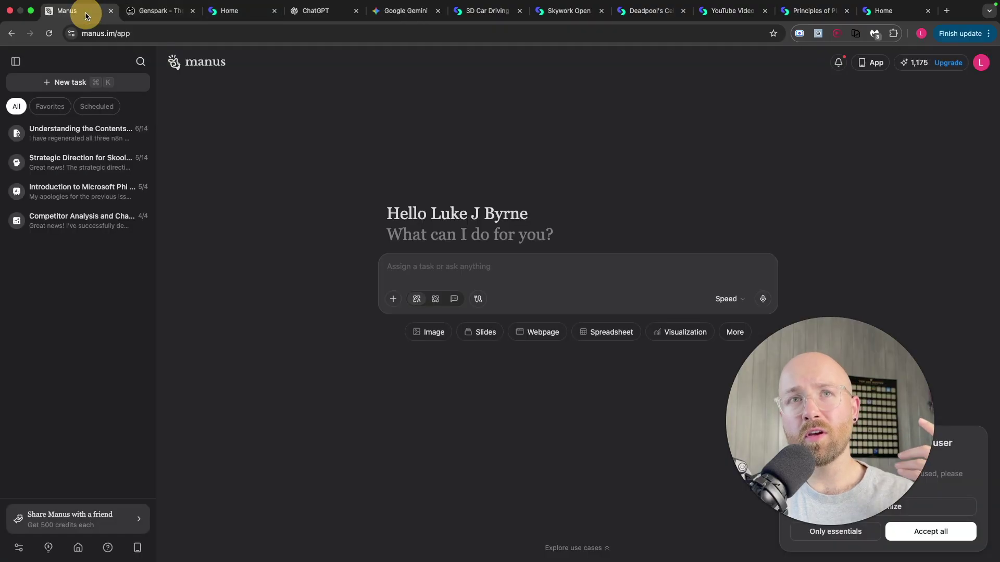
click(154, 10)
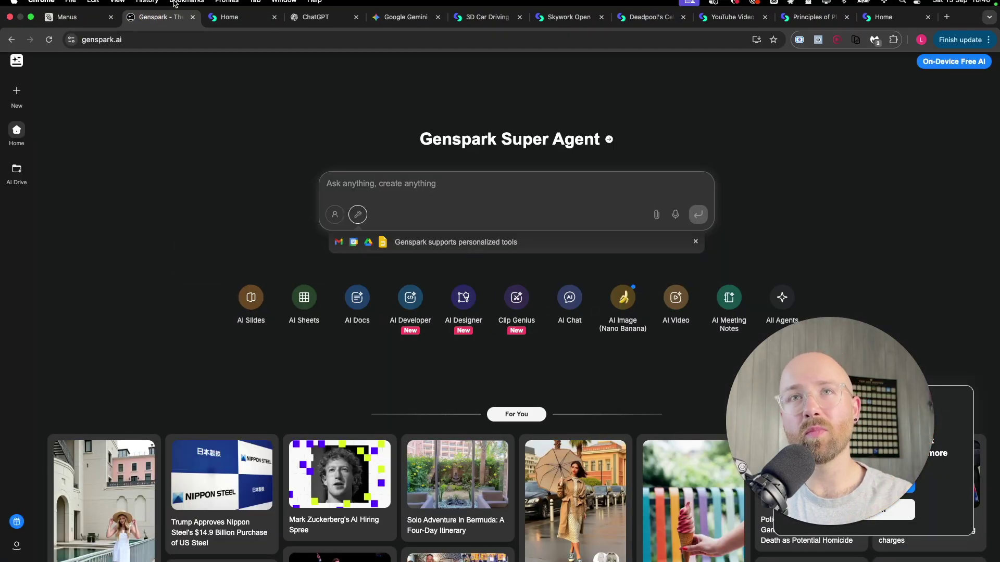
click(244, 23)
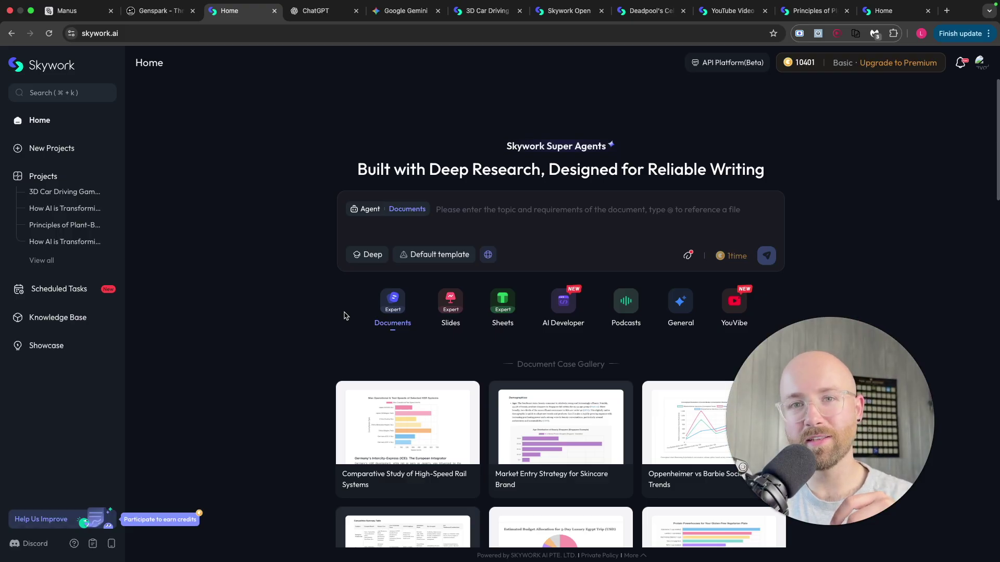
- Preview the Slides and Sheets agents on the Skywork home page
click(342, 321)
scroll(456, 364, down, 3)
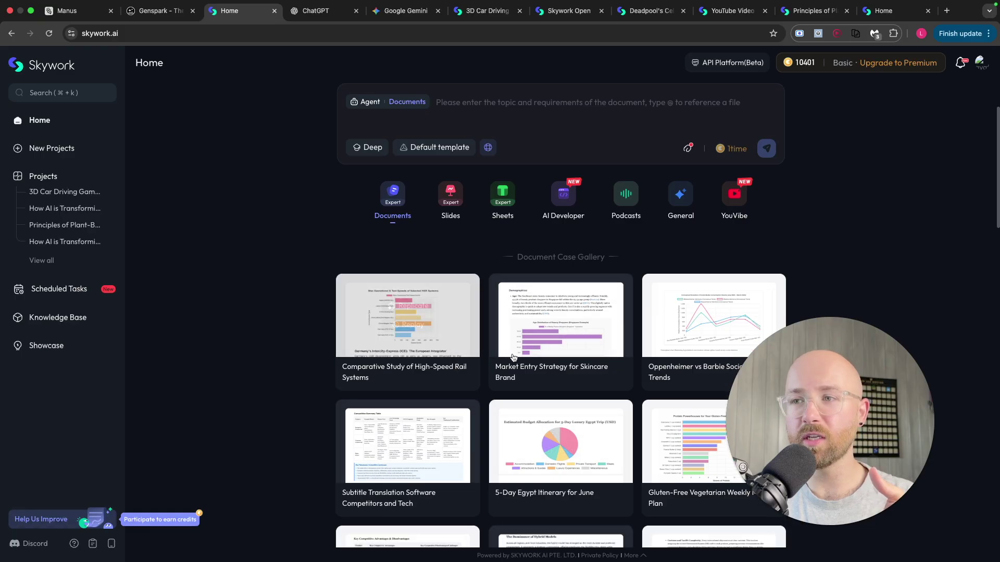
mouse_move(466, 411)
scroll(466, 411, up, 3)
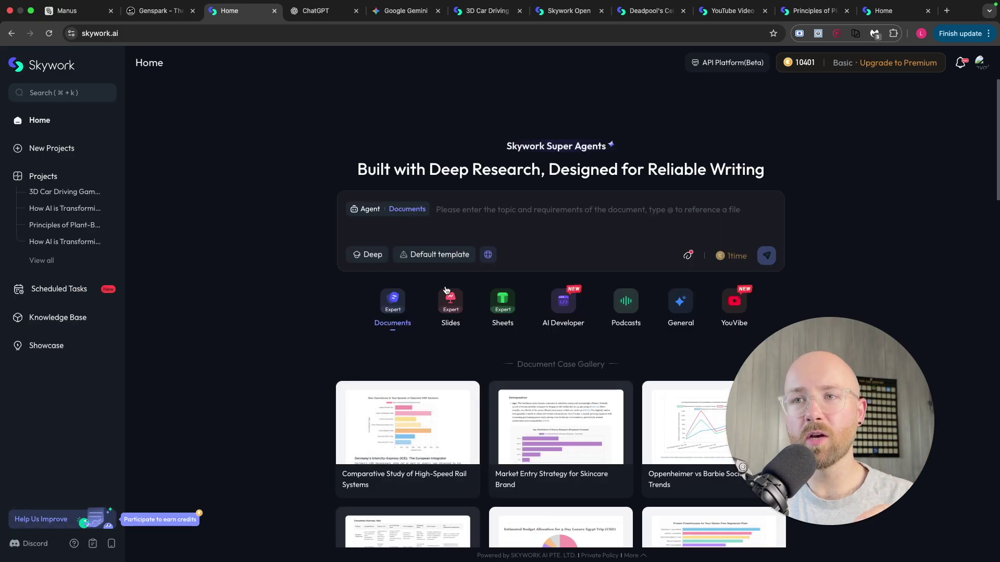
click(450, 263)
scroll(507, 420, down, 1)
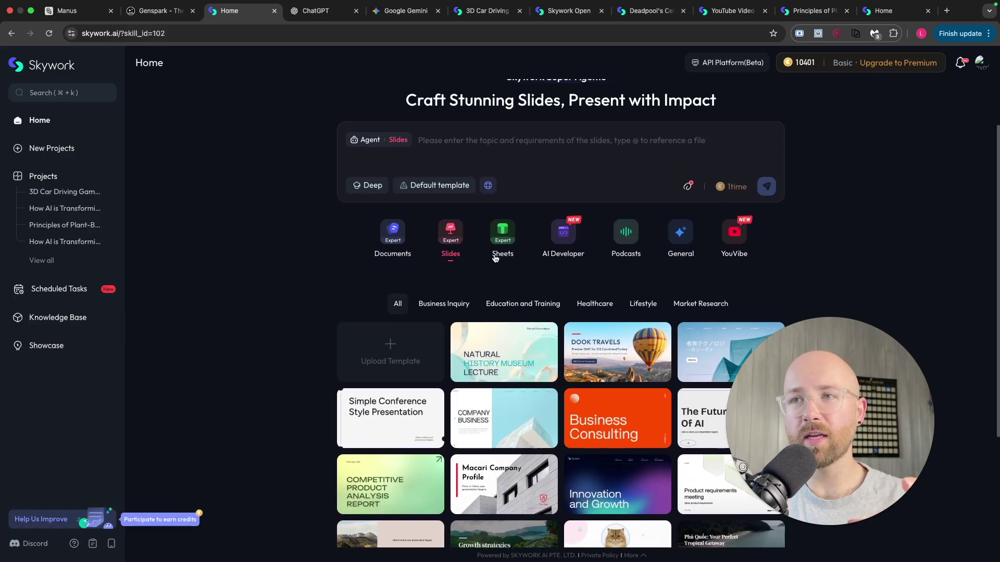
click(501, 233)
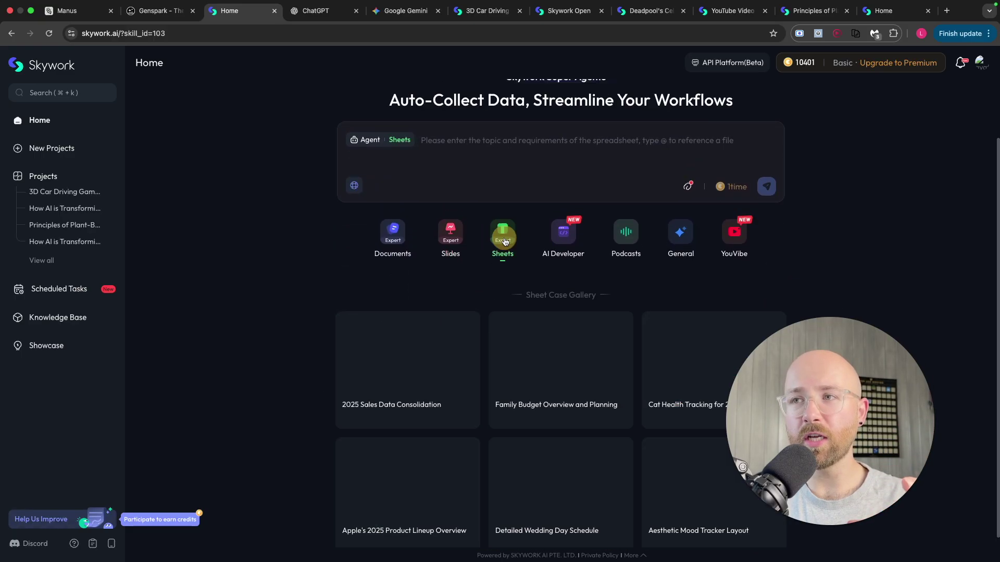
- Try the AI Developer, Podcasts, General and YouVibe agents, settling on AI Developer's web gallery
click(570, 238)
click(627, 315)
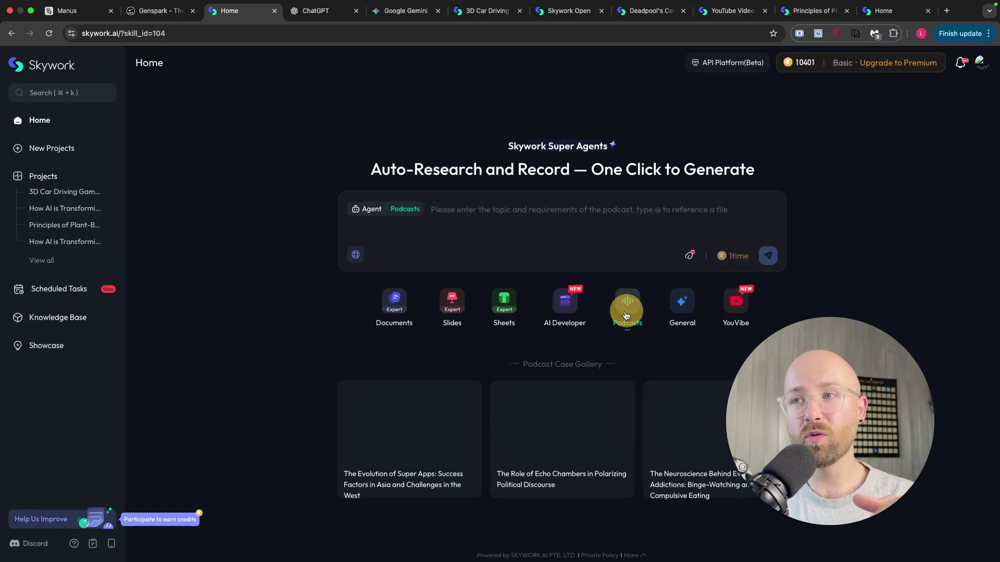
click(678, 305)
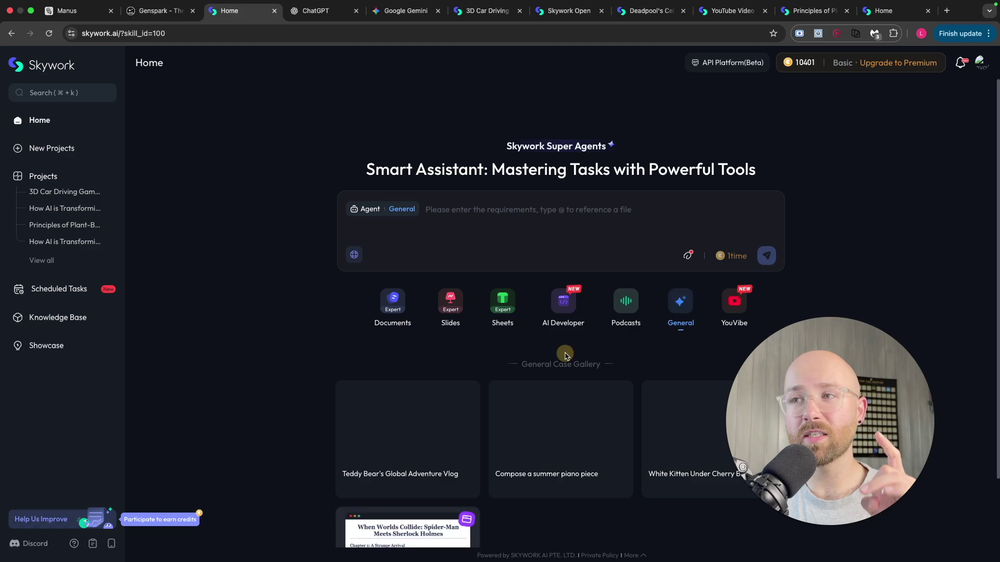
click(733, 303)
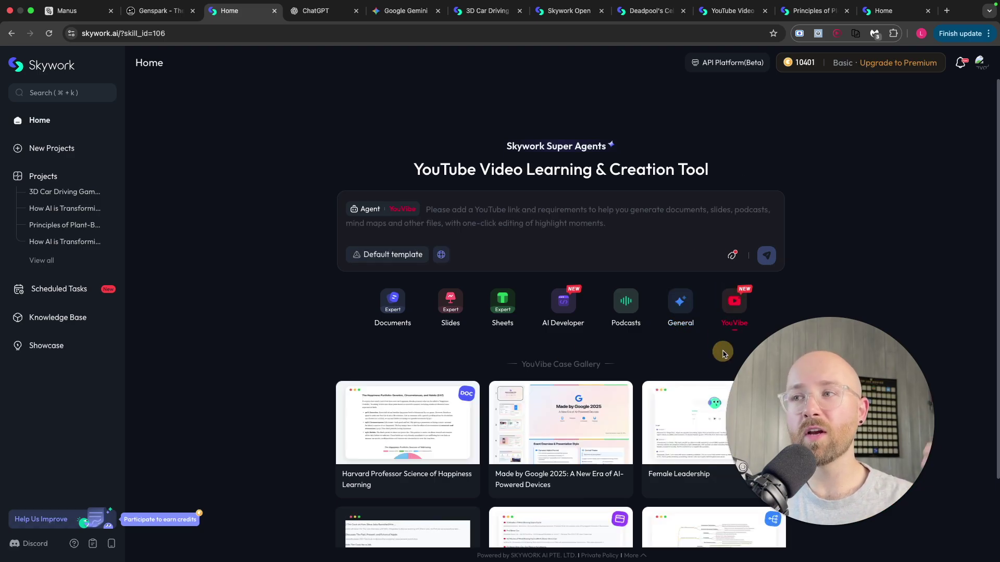
mouse_move(721, 388)
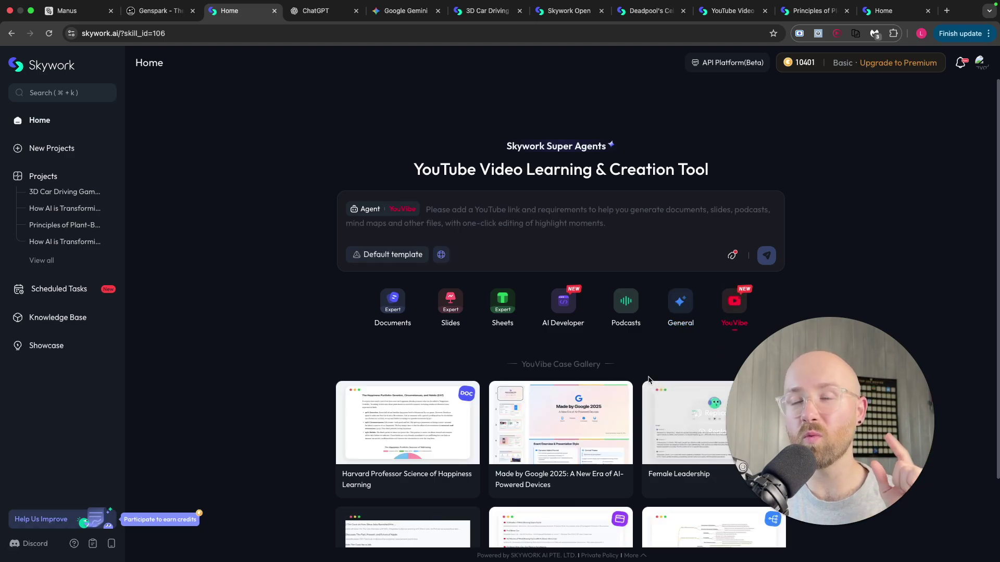
click(563, 301)
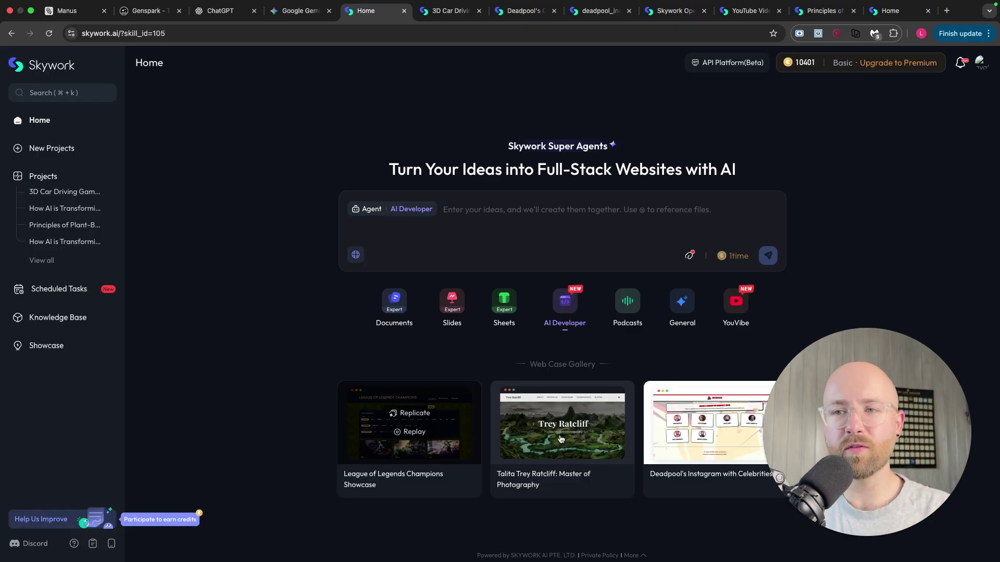
mouse_move(435, 428)
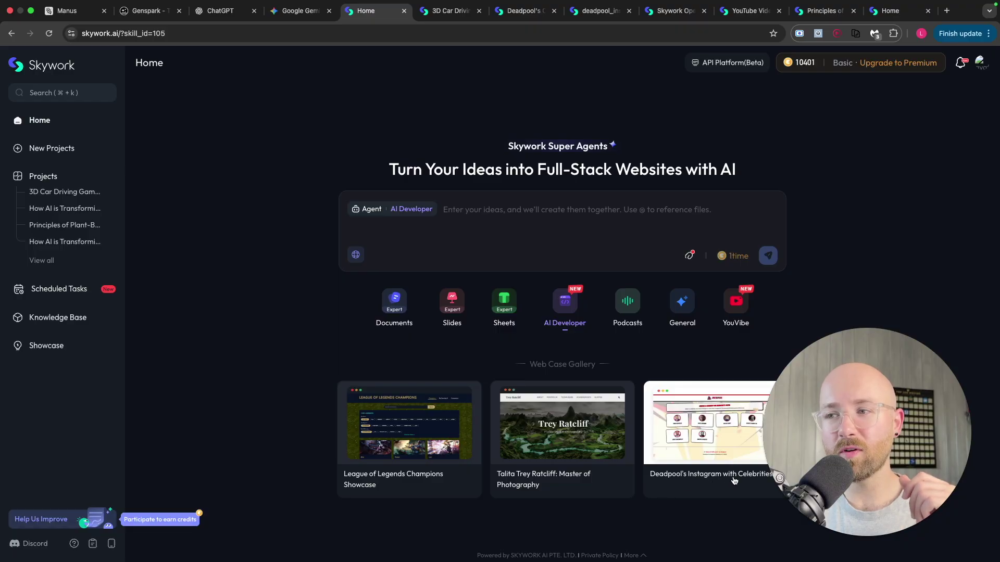
- Move the Deadpool's Celebrity Photo Op project ahead of 3D Car Driving and preview deadpool_instagram
click(527, 15)
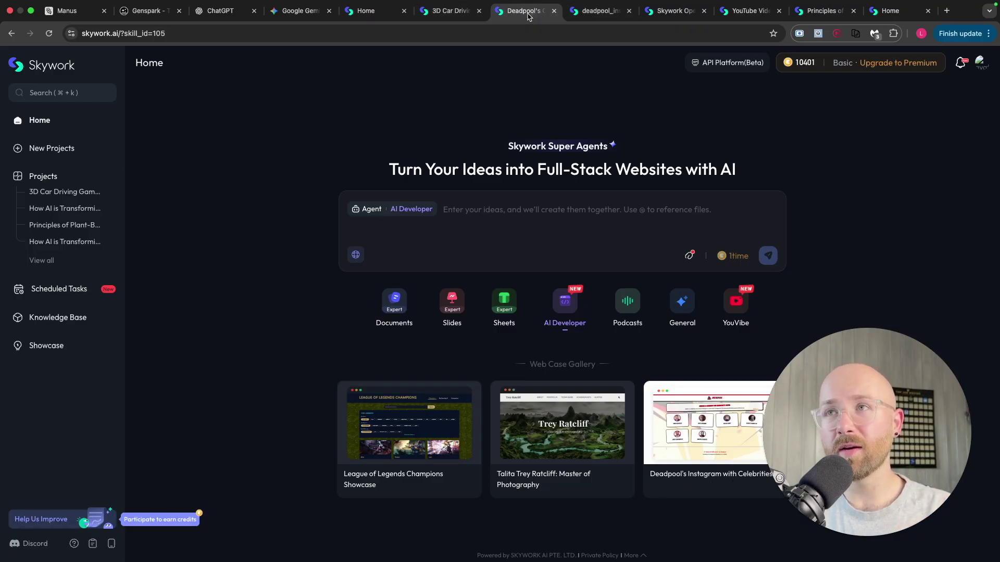
drag(528, 15, 453, 15)
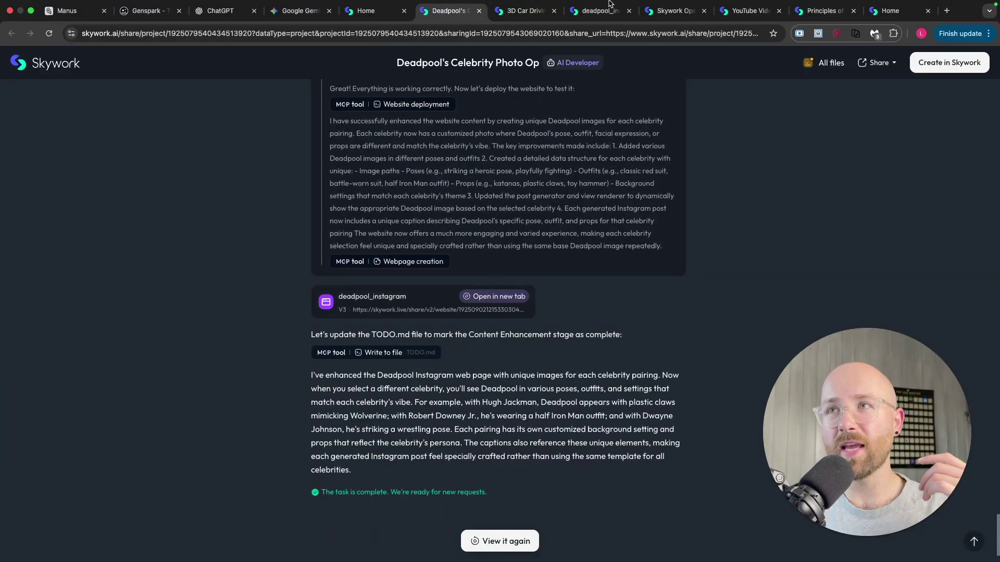
click(401, 301)
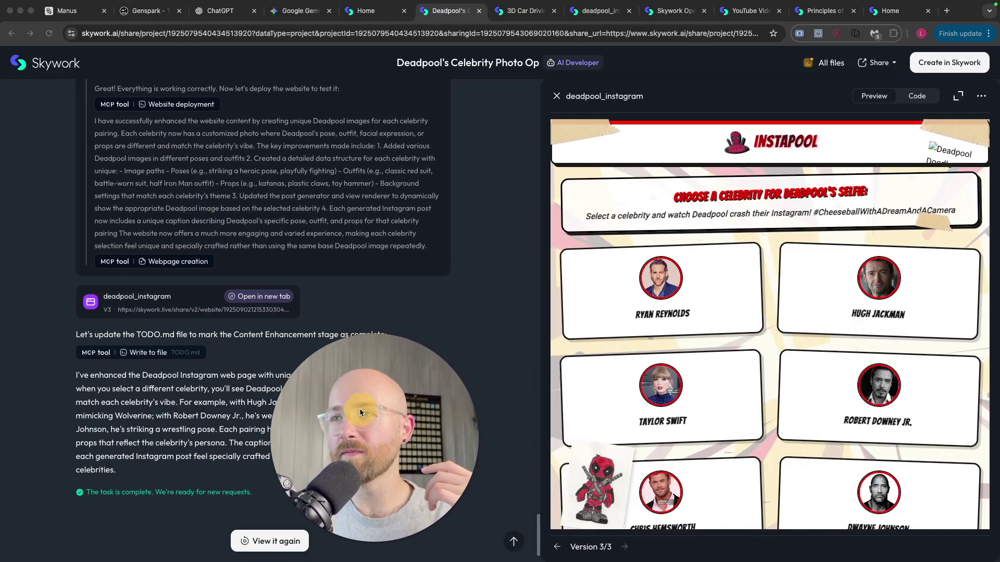
- Open the Hugh Jackman post in the Deadpool Instagram preview and look over its caption and comments
click(699, 200)
scroll(844, 302, down, 3)
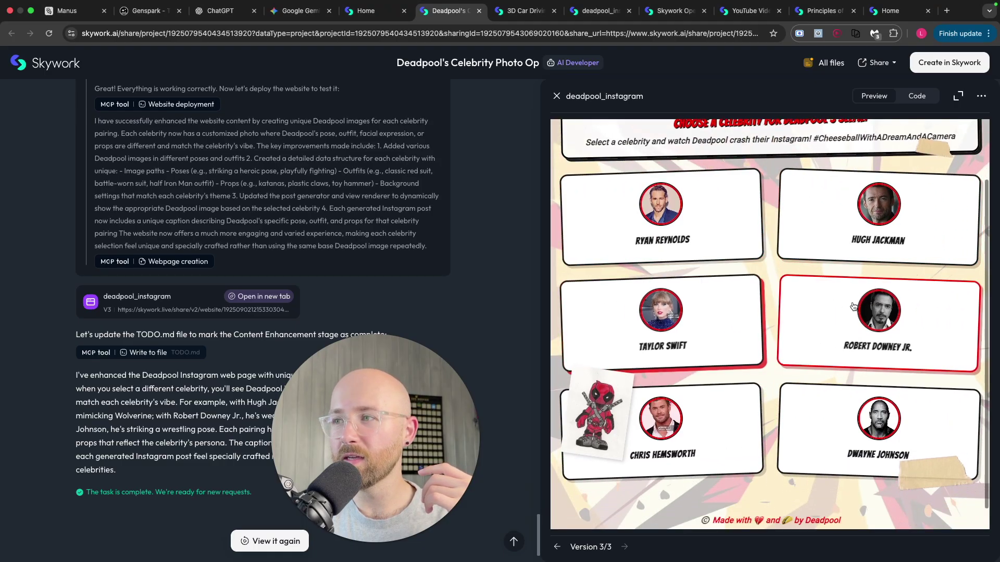
click(907, 215)
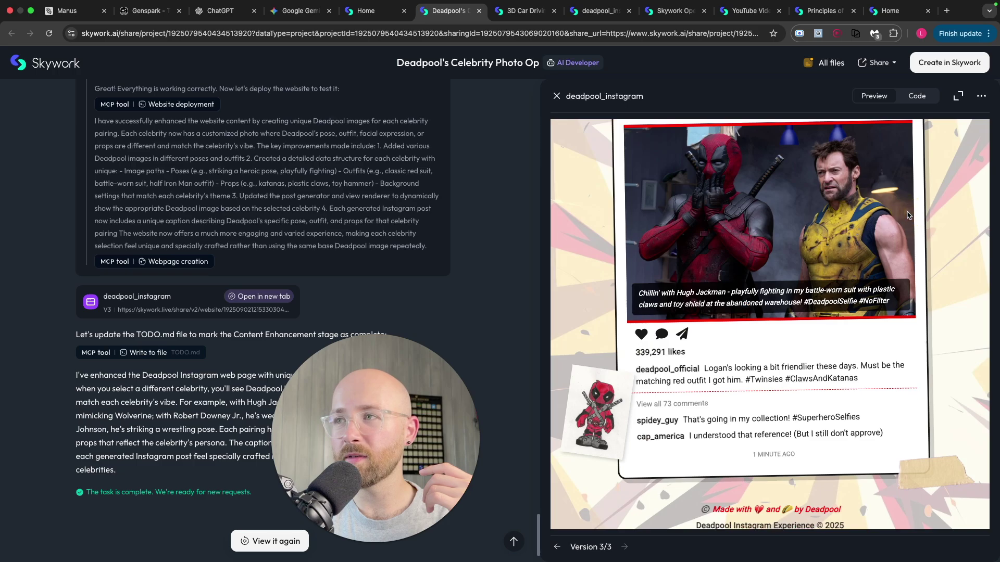
scroll(833, 229, up, 2)
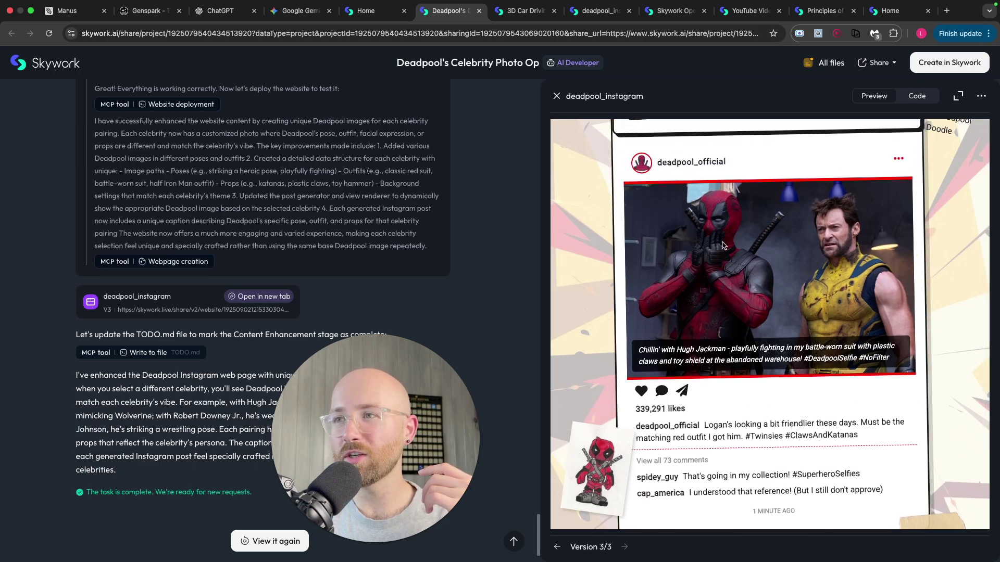
scroll(705, 358, down, 3)
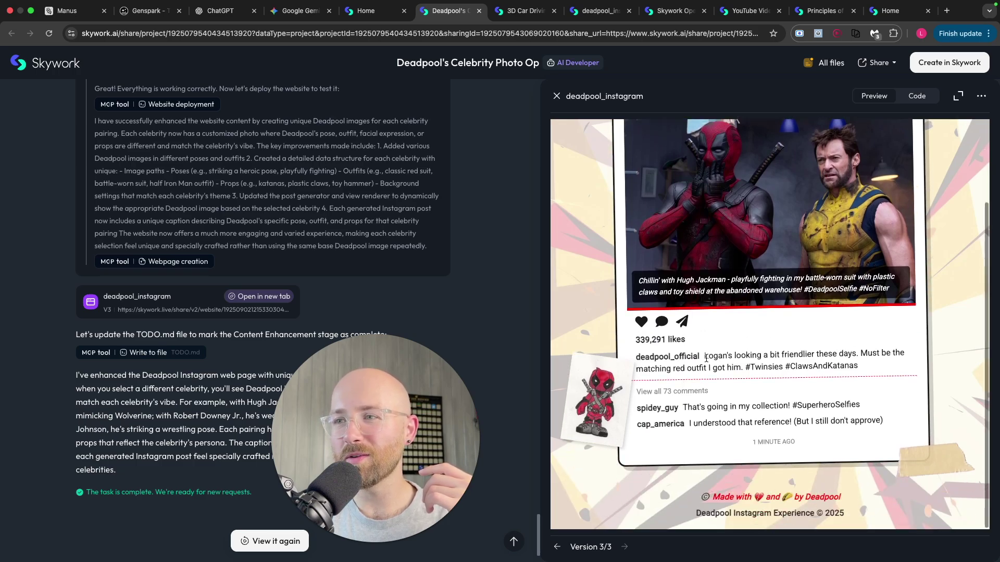
drag(705, 359, 781, 385)
drag(814, 421, 699, 397)
click(679, 396)
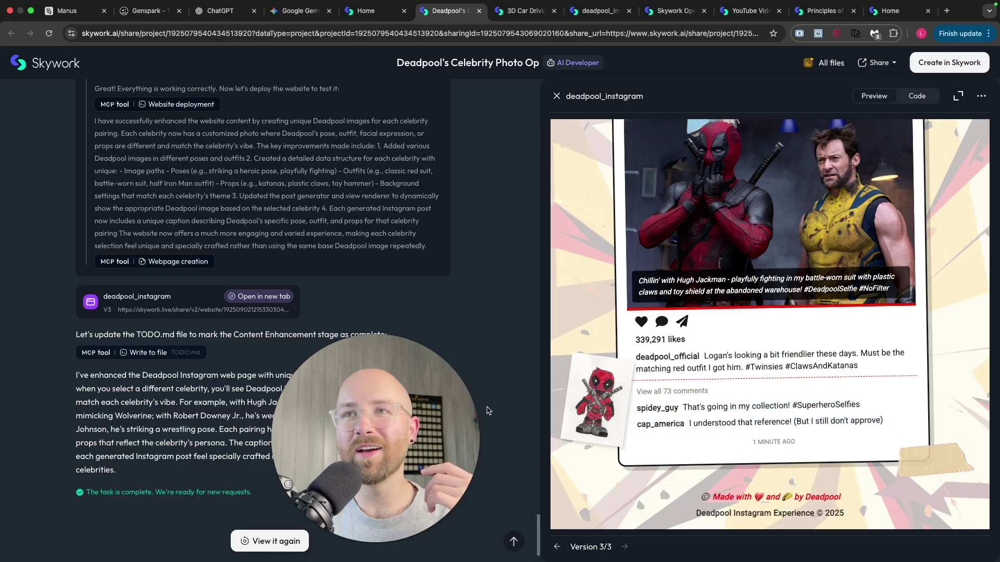
drag(398, 396, 886, 397)
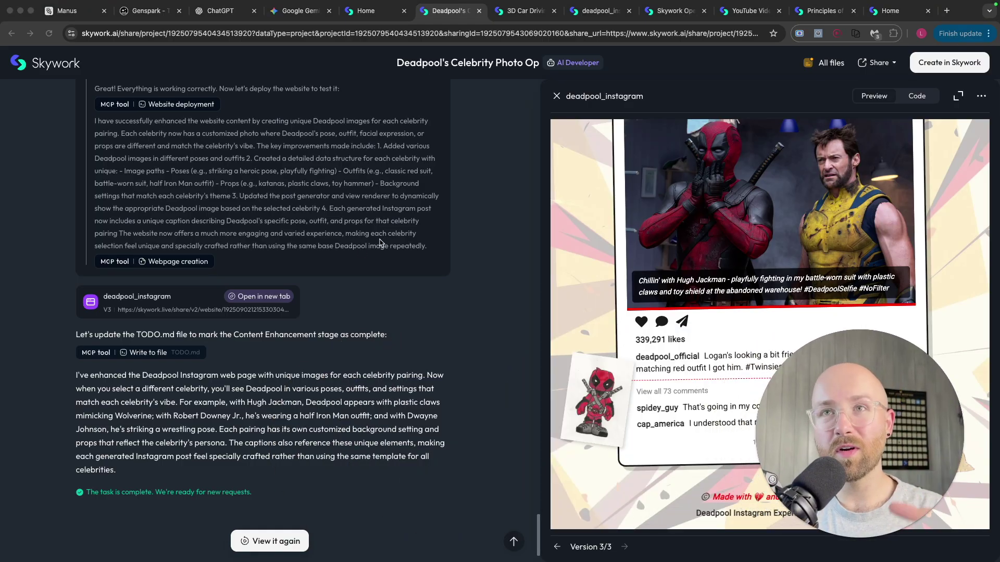
click(221, 11)
- Open the 3D Car Driving Game Concept project and review its original car game prompt
click(304, 11)
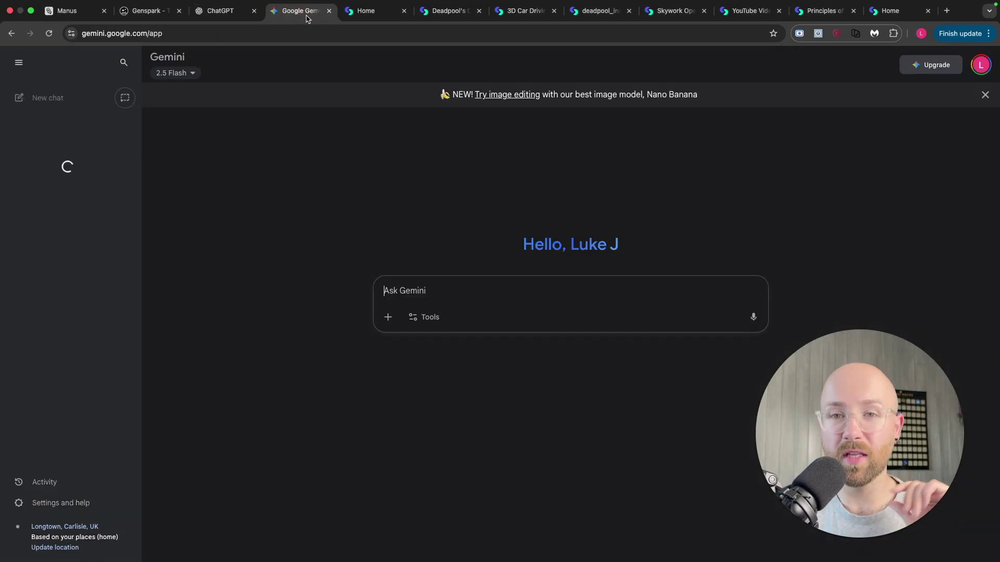
click(525, 11)
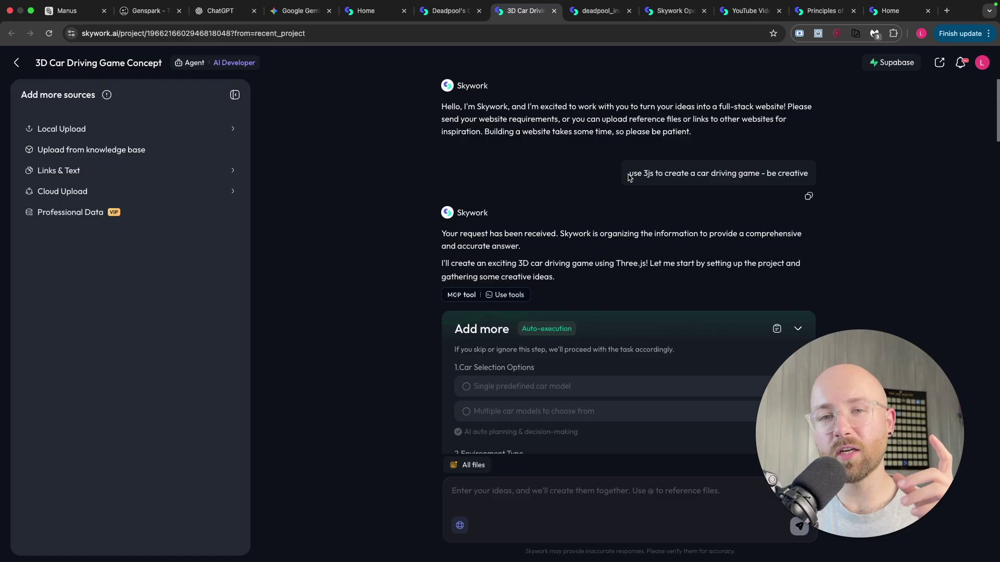
mouse_move(629, 177)
mouse_down()
mouse_move(776, 171)
mouse_move(631, 172)
mouse_up()
scroll(773, 171, up, 1)
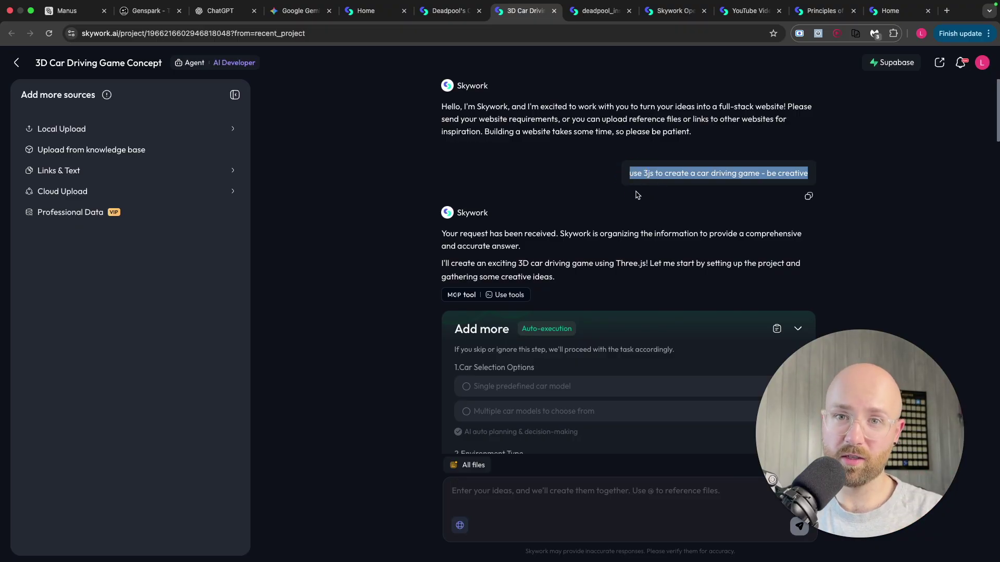
click(632, 195)
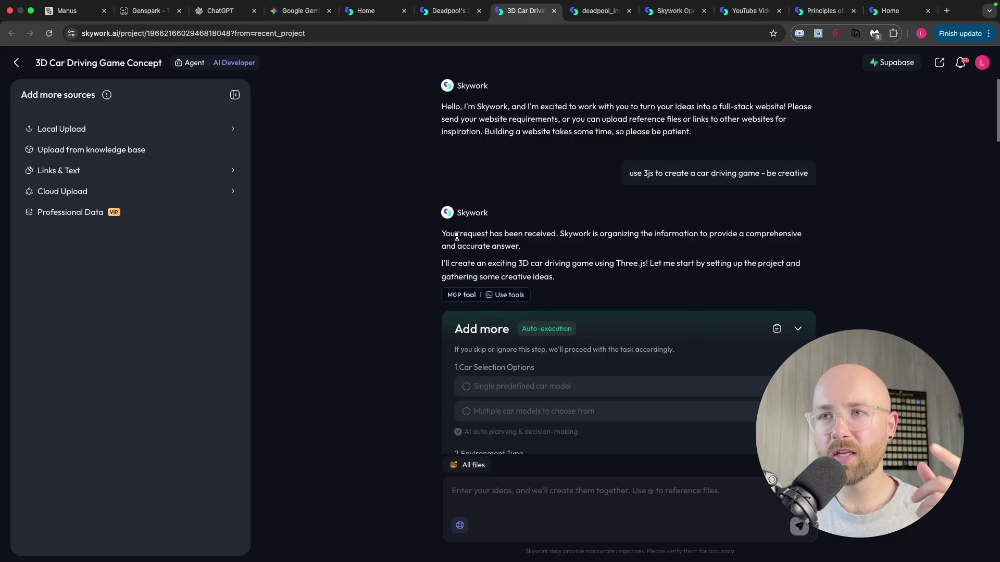
scroll(481, 243, down, 3)
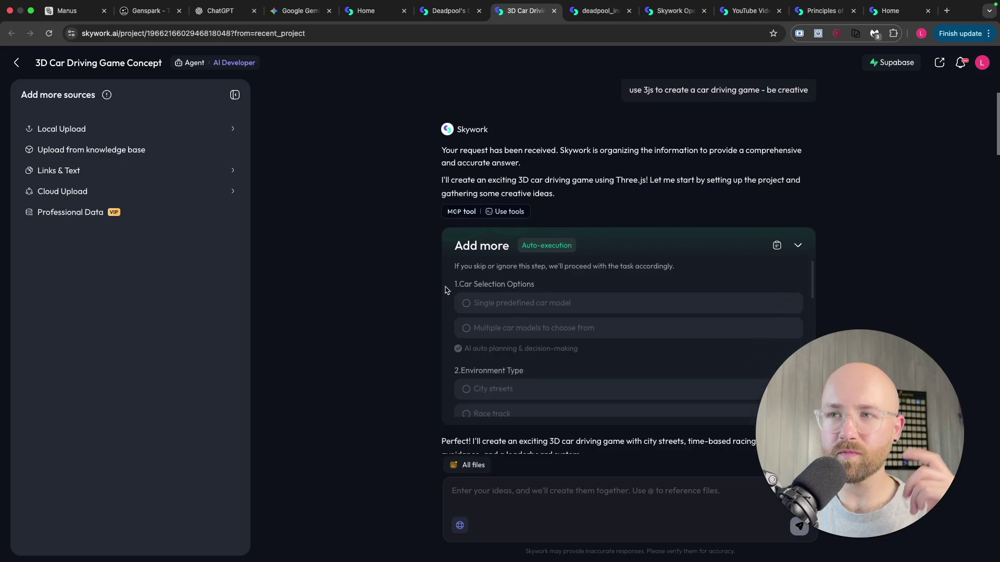
scroll(748, 179, down, 2)
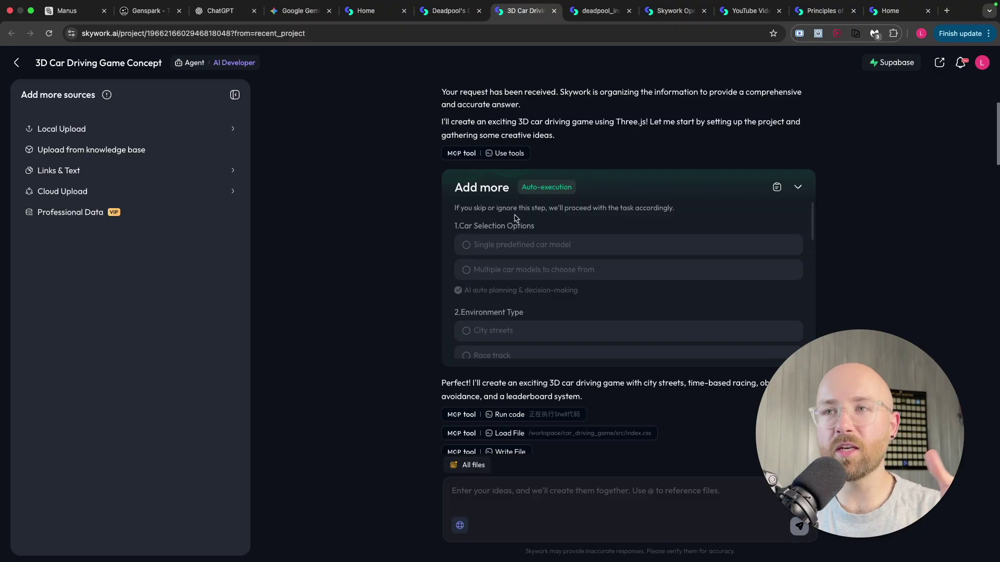
- Scroll the build log past Car Selection Options down to the published 3D Car Racing Game summary
drag(455, 226, 582, 282)
scroll(583, 281, down, 1)
drag(461, 271, 520, 273)
scroll(519, 283, down, 3)
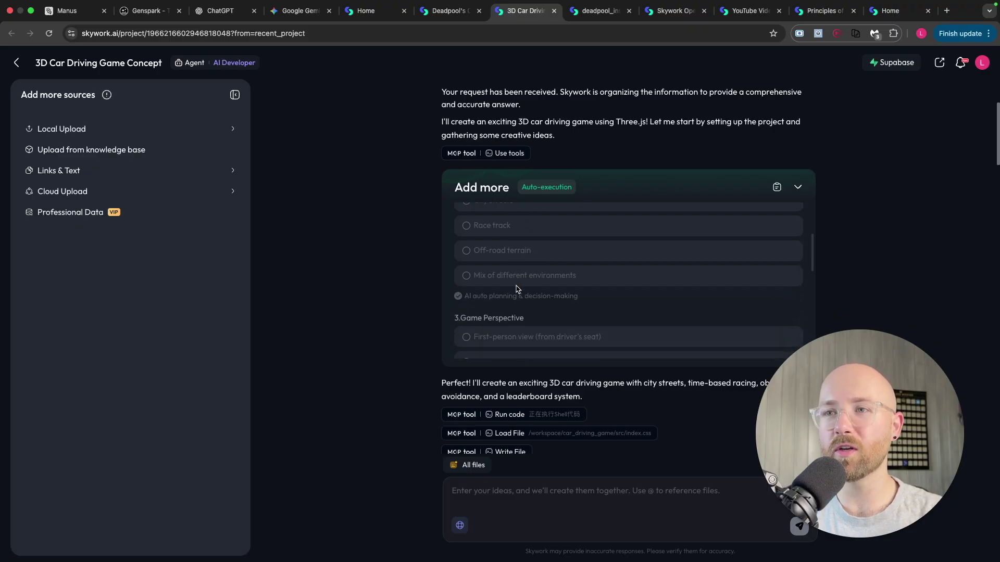
drag(461, 304, 524, 304)
scroll(526, 308, down, 1)
drag(520, 303, 521, 276)
scroll(513, 324, down, 5)
scroll(558, 313, down, 5)
scroll(500, 312, down, 1)
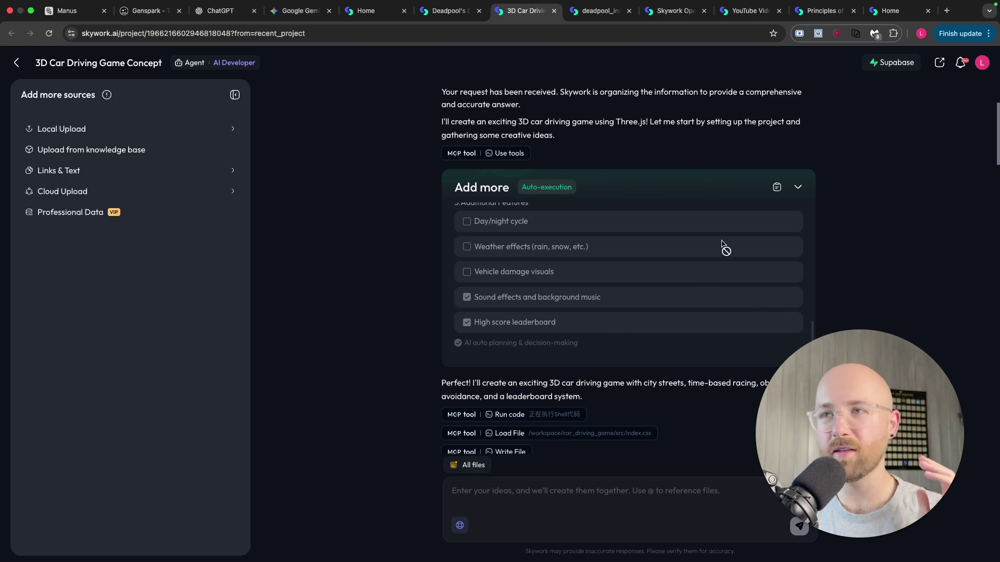
scroll(604, 258, down, 3)
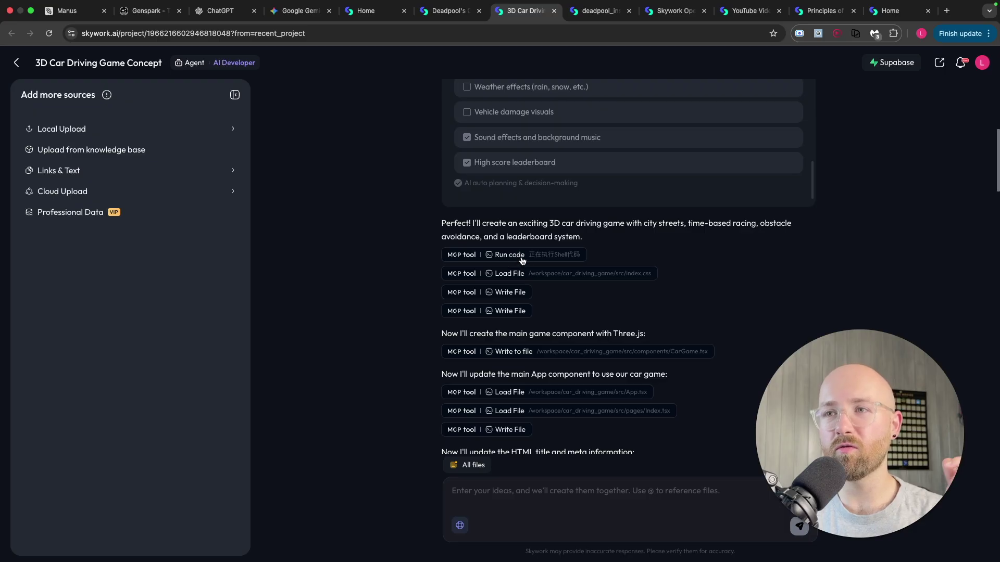
scroll(536, 276, down, 10)
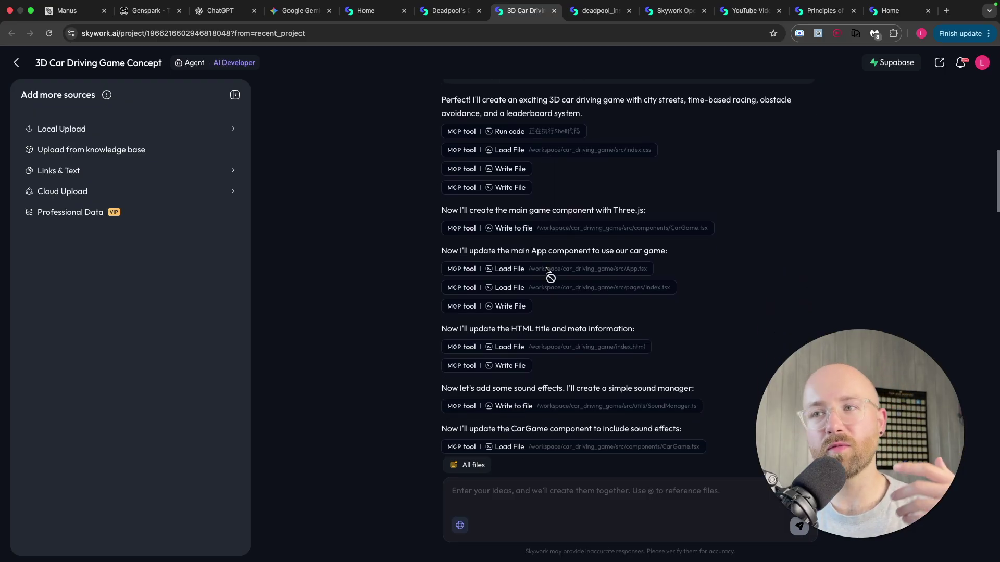
scroll(532, 232, down, 15)
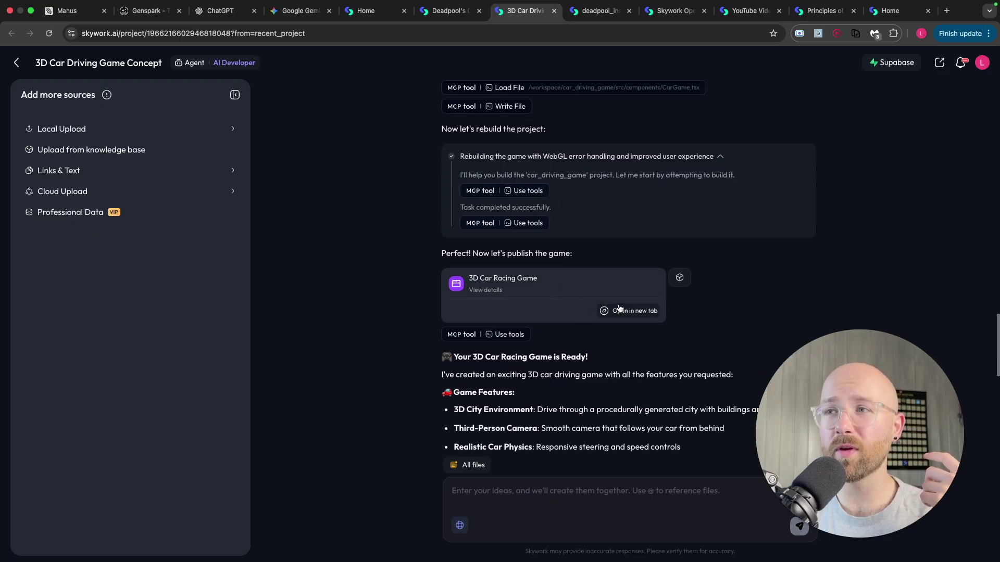
- Open the published 3D Car Racing game in a new tab and start a race
click(622, 312)
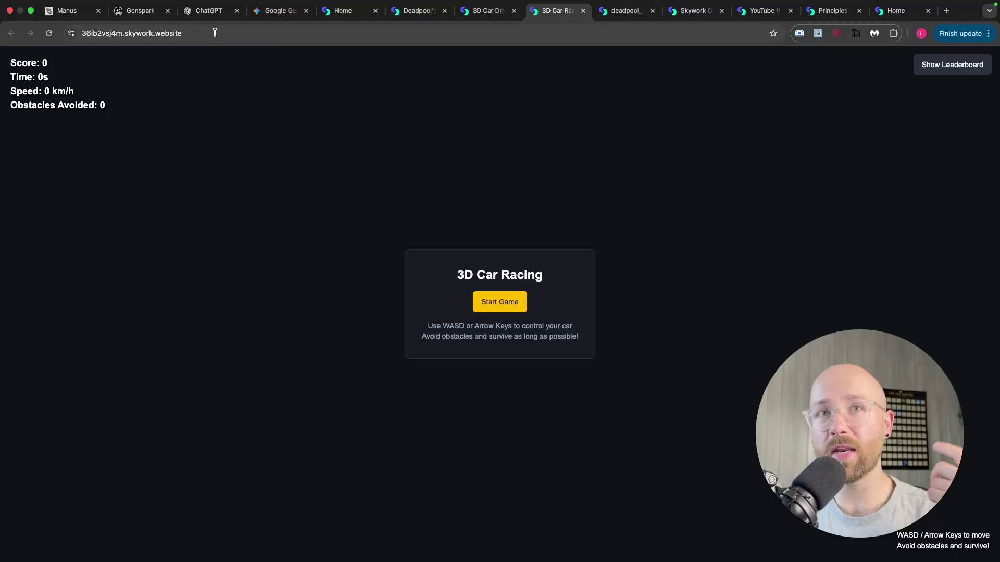
key(super+l)
click(458, 257)
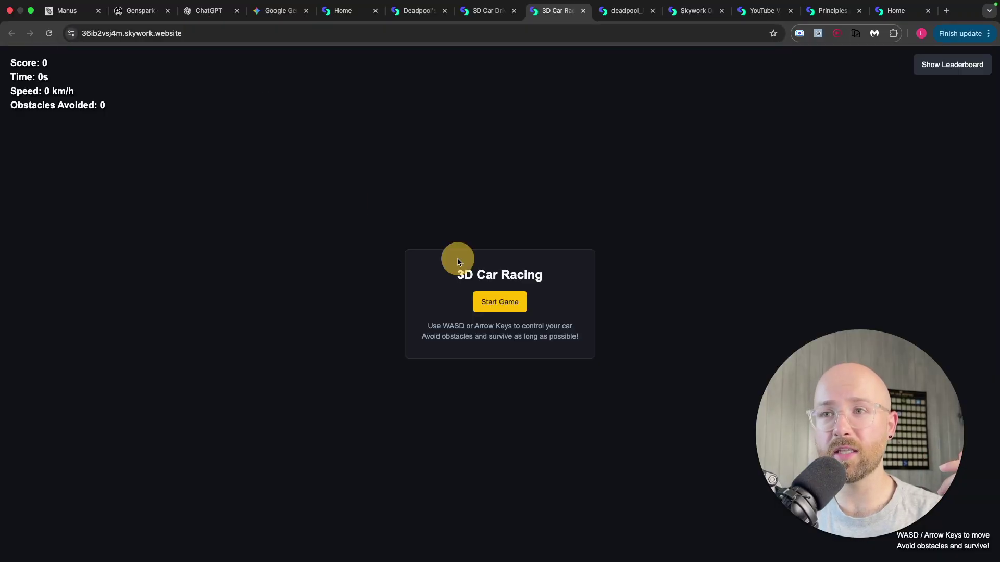
click(510, 310)
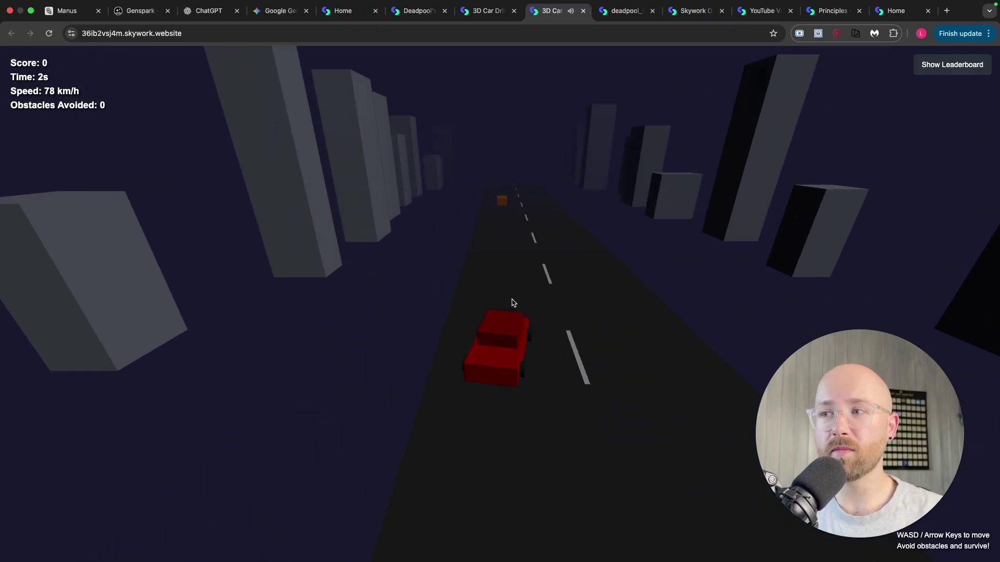
- Steer left and right around obstacles until Game Over with a final score of 30
key(Right)
key(Left)
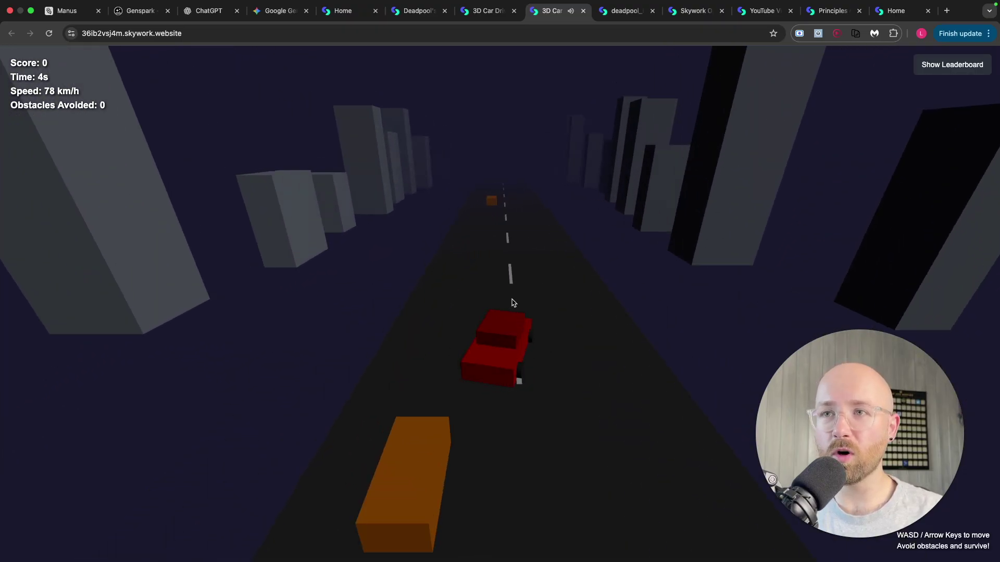
key(Right)
key(Left)
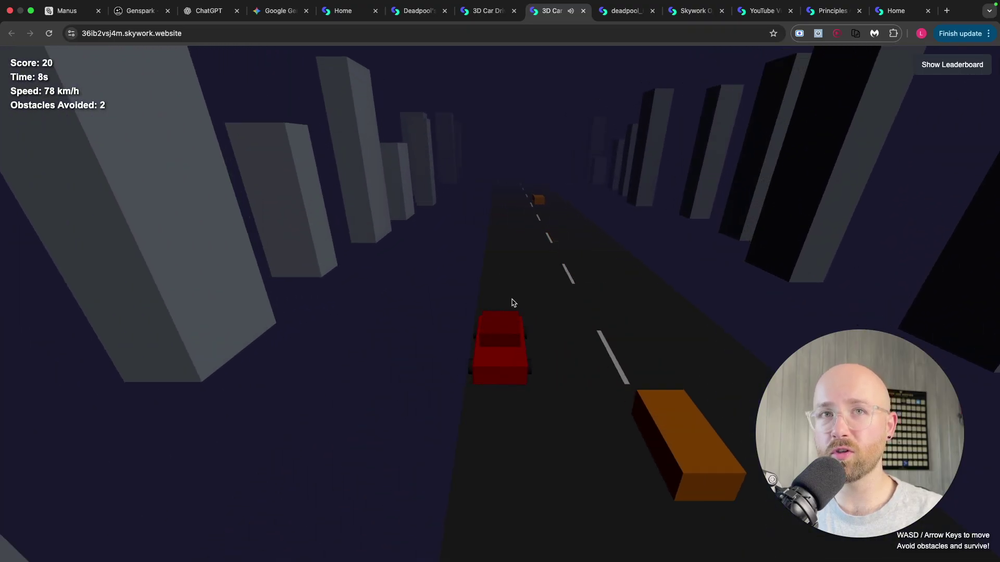
key(Right)
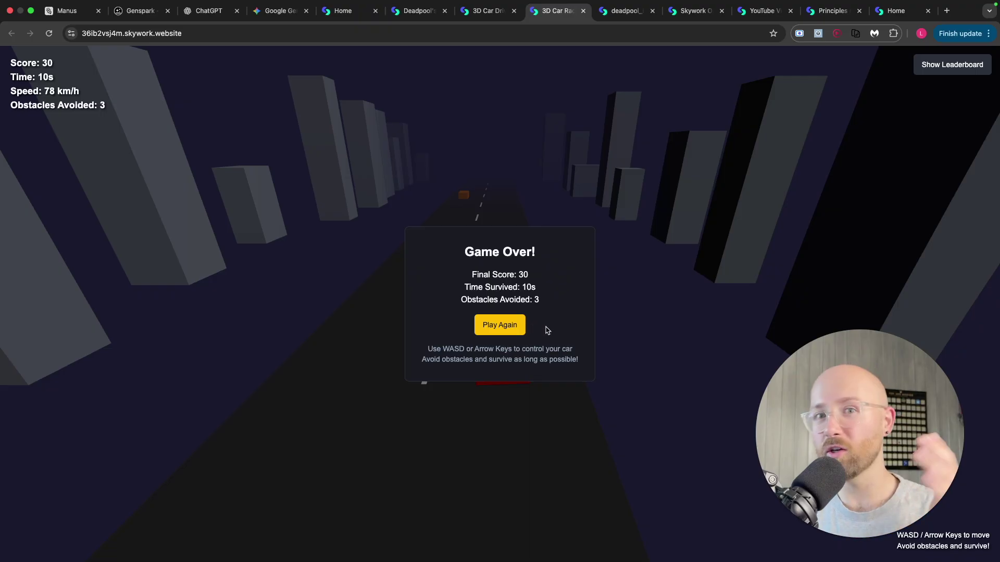
click(549, 300)
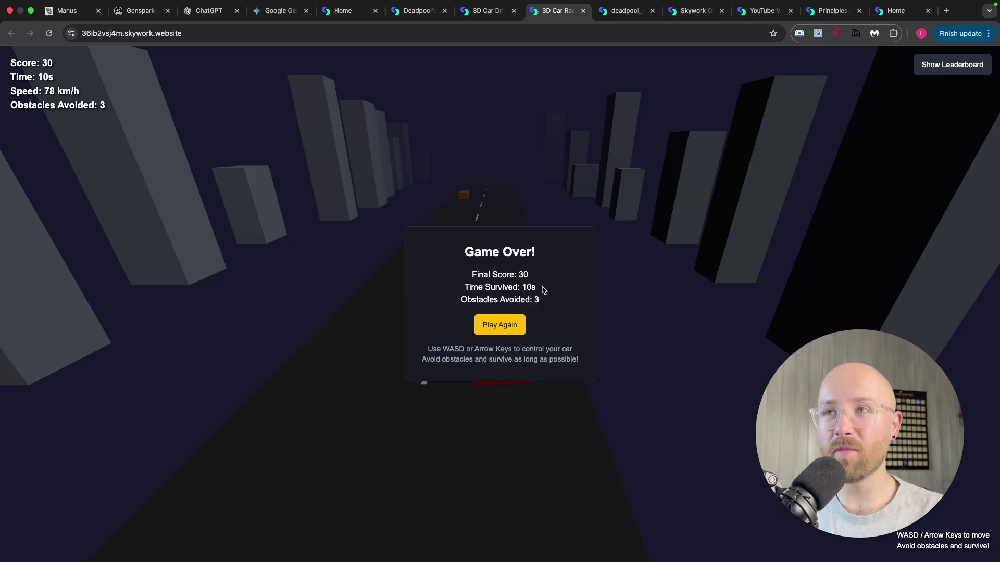
- Close the game tab, review the summary's audio features, and show the Connect Supabase project panel
click(583, 11)
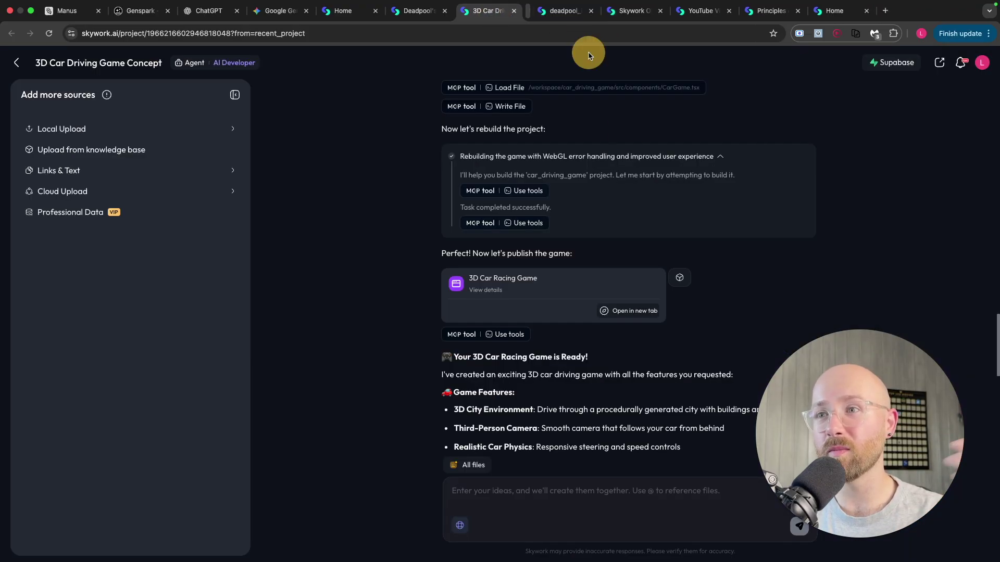
scroll(736, 267, down, 5)
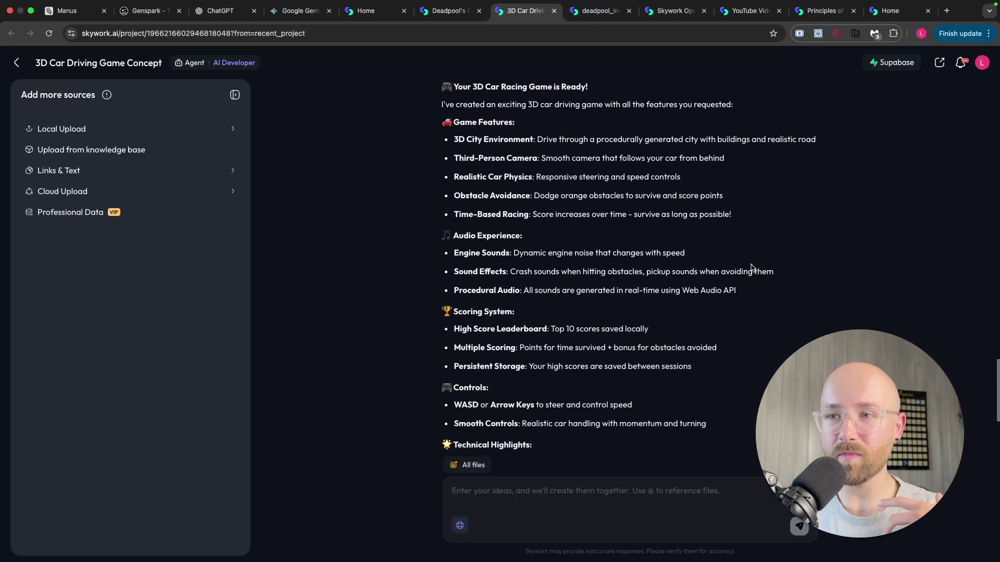
drag(452, 212, 634, 259)
scroll(748, 252, down, 3)
click(681, 296)
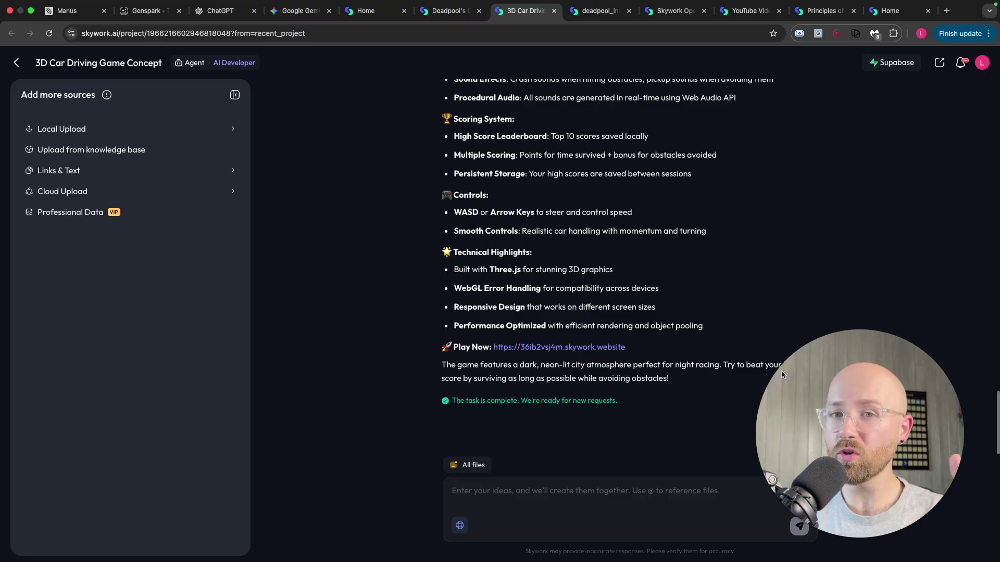
click(897, 64)
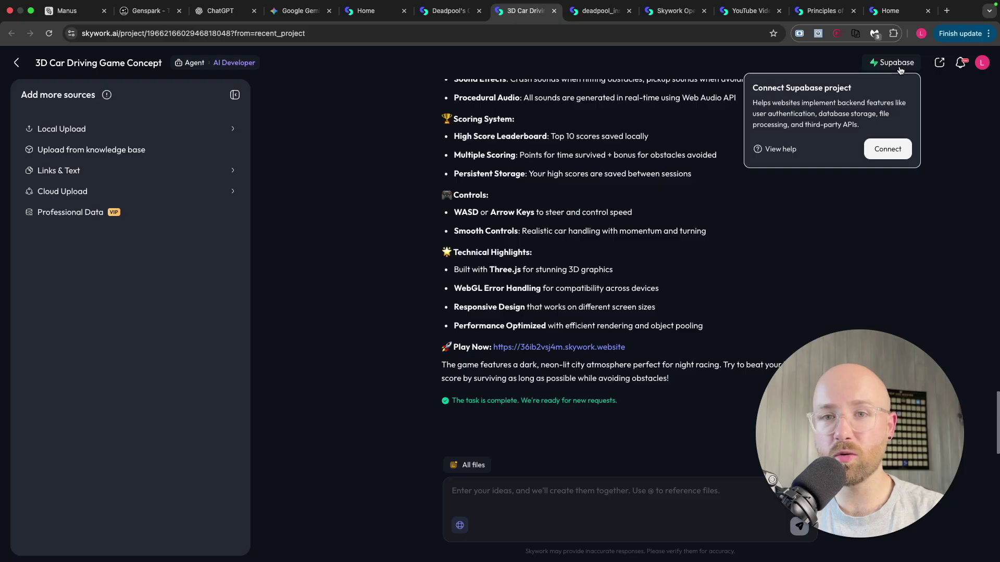
- Dismiss the Supabase prompt and open Share settings, keeping Public access and a Permanent link
click(932, 122)
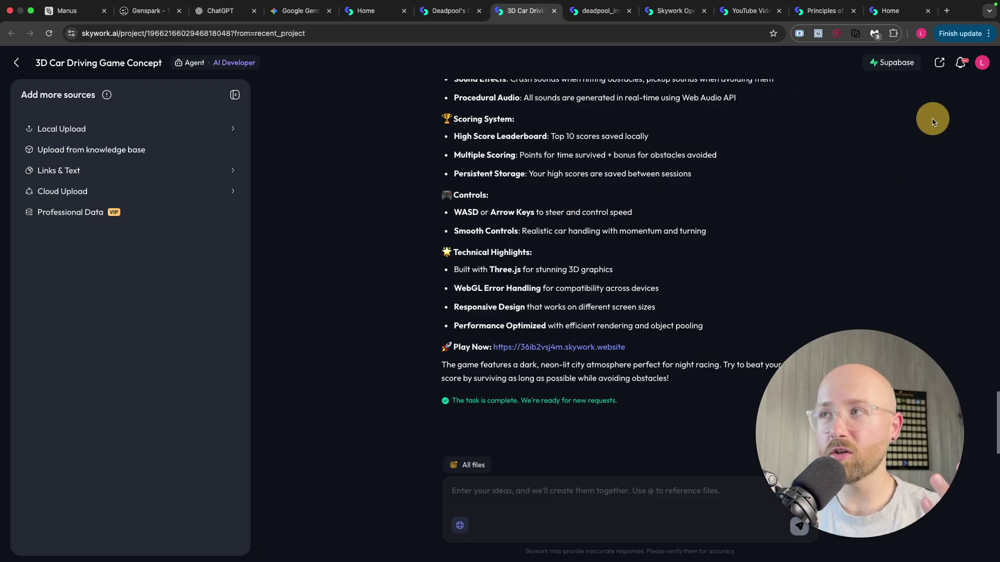
click(940, 62)
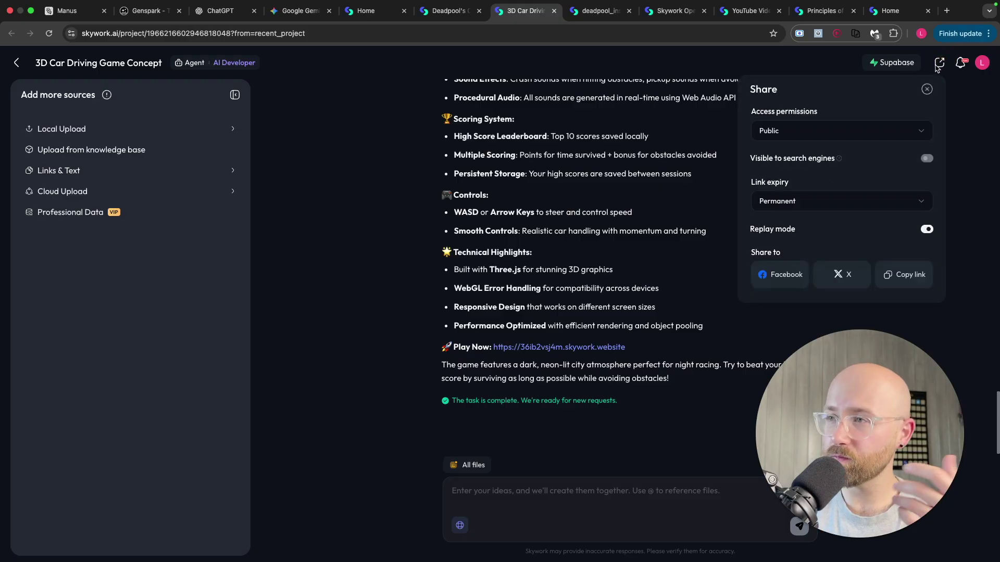
click(814, 130)
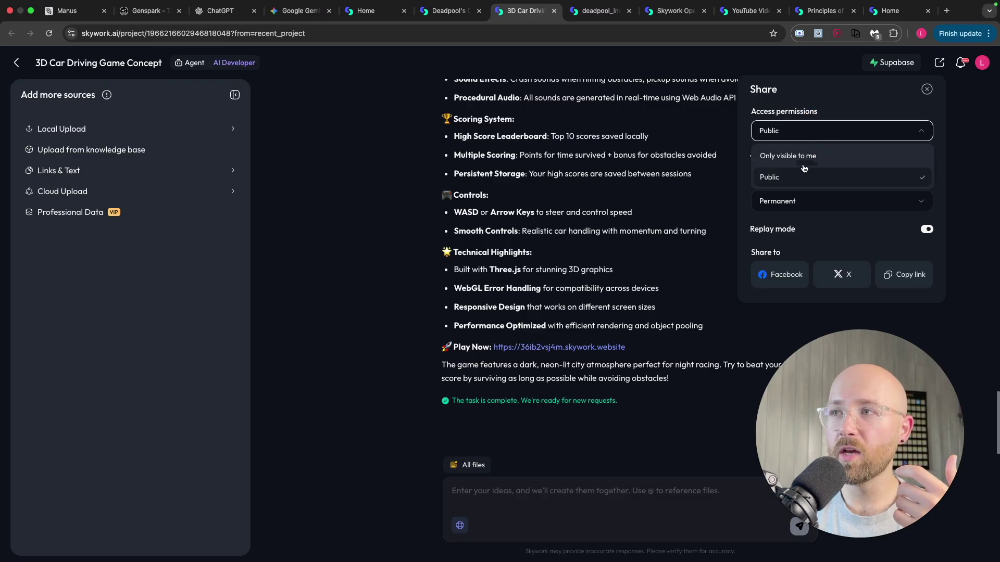
click(830, 125)
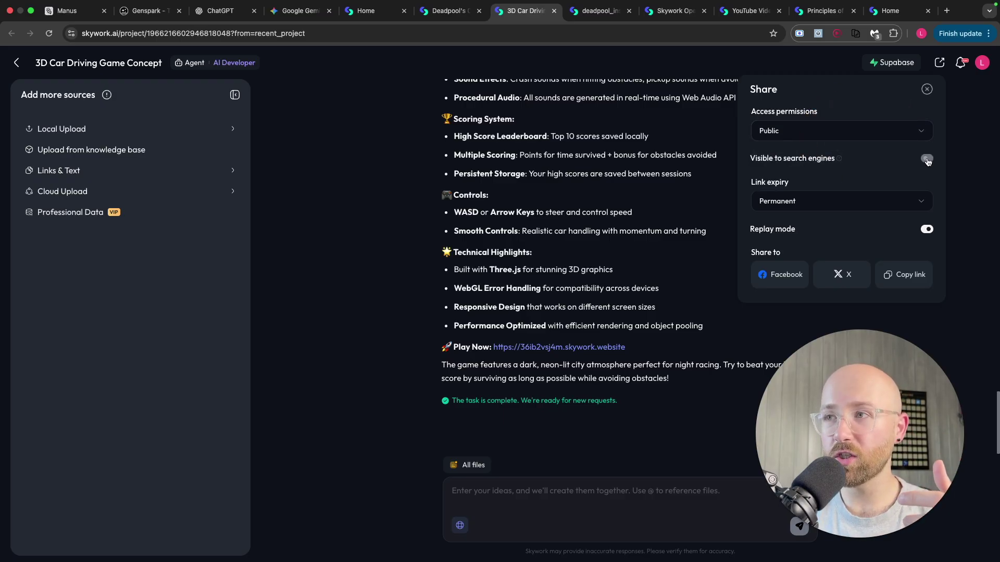
click(816, 209)
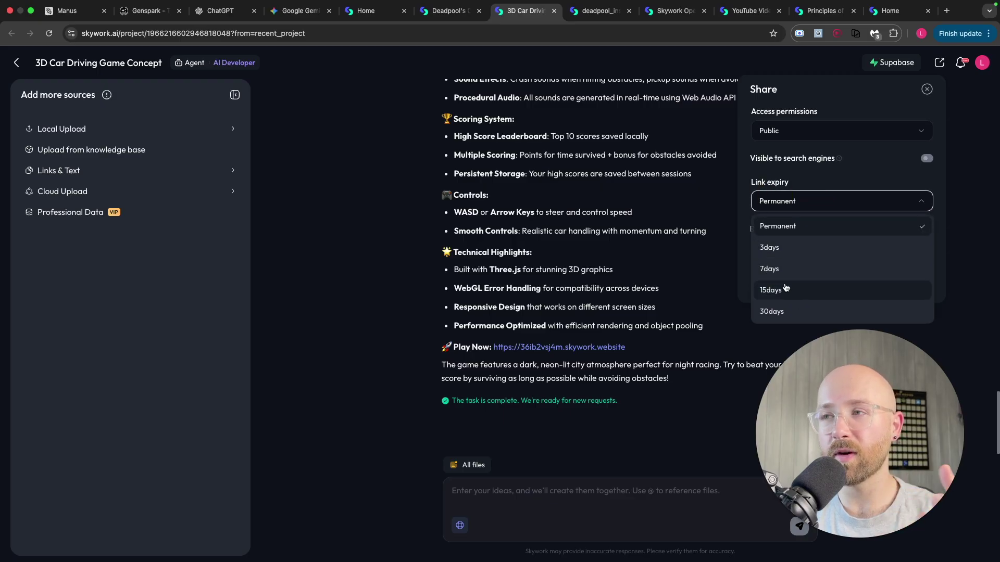
click(840, 170)
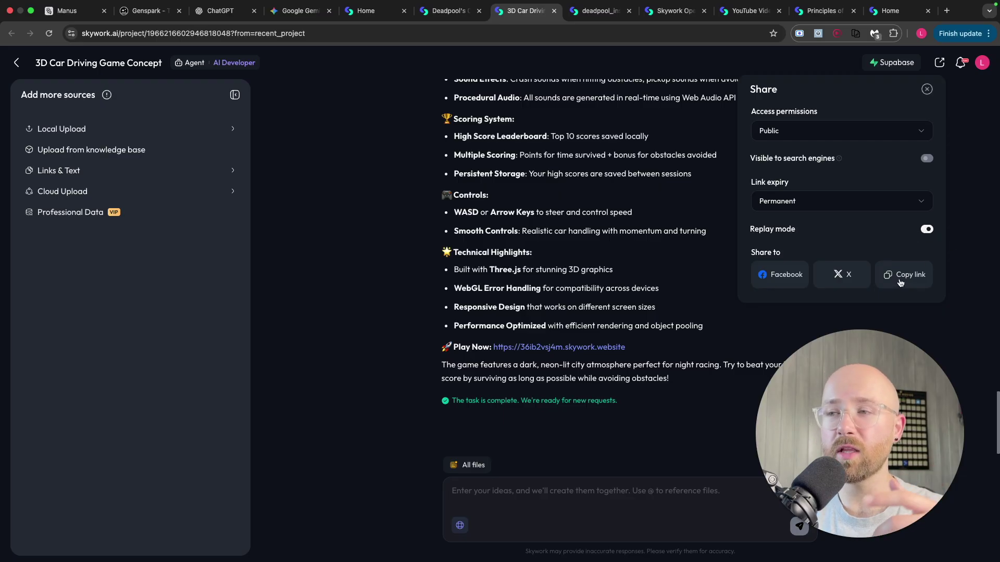
- Close sharing and open All files, listing 3D Car Racing Game, SoundManager.ts and CarGame.tsx
click(613, 225)
scroll(620, 250, up, 20)
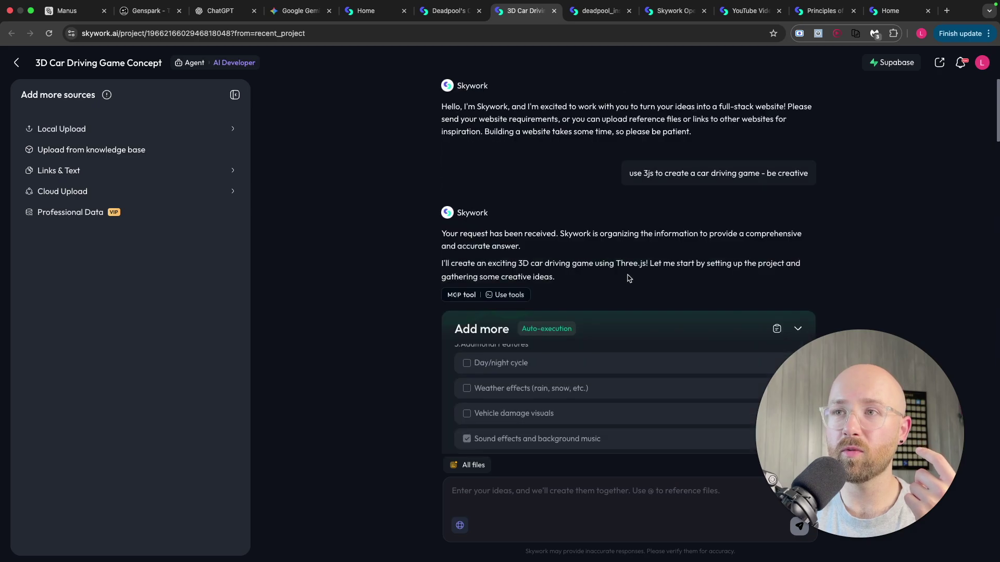
scroll(629, 278, down, 20)
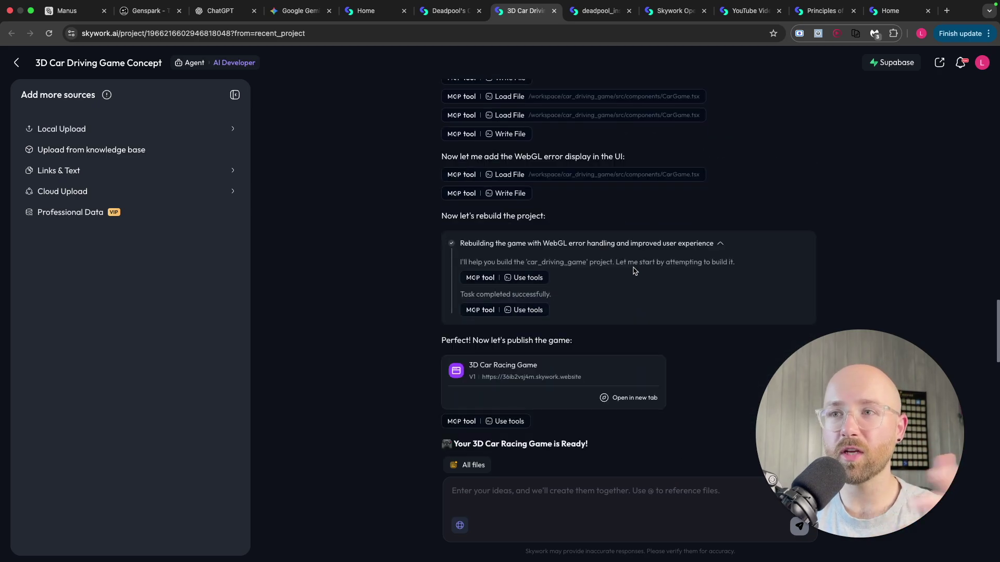
scroll(654, 297, down, 1)
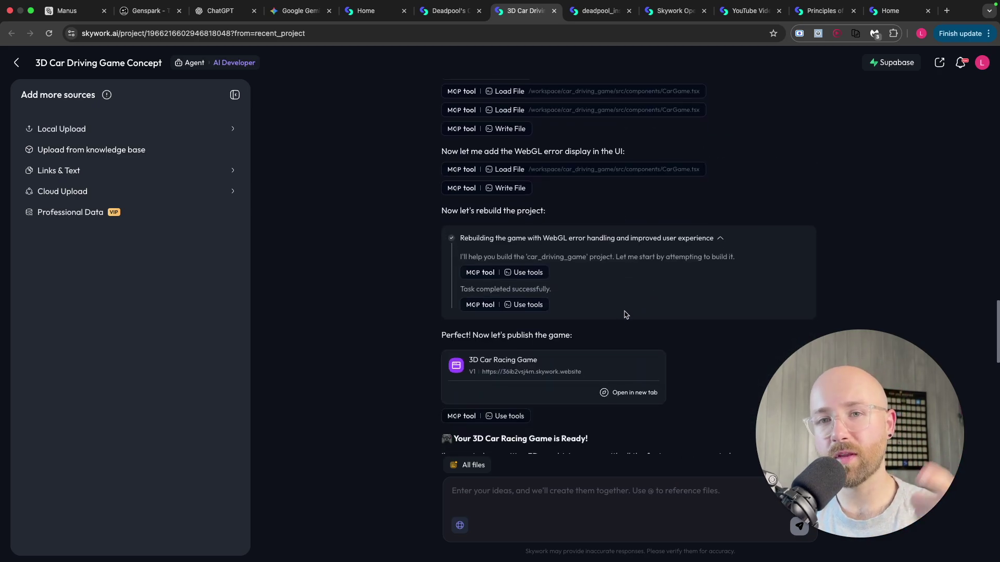
scroll(548, 320, up, 5)
scroll(578, 370, down, 15)
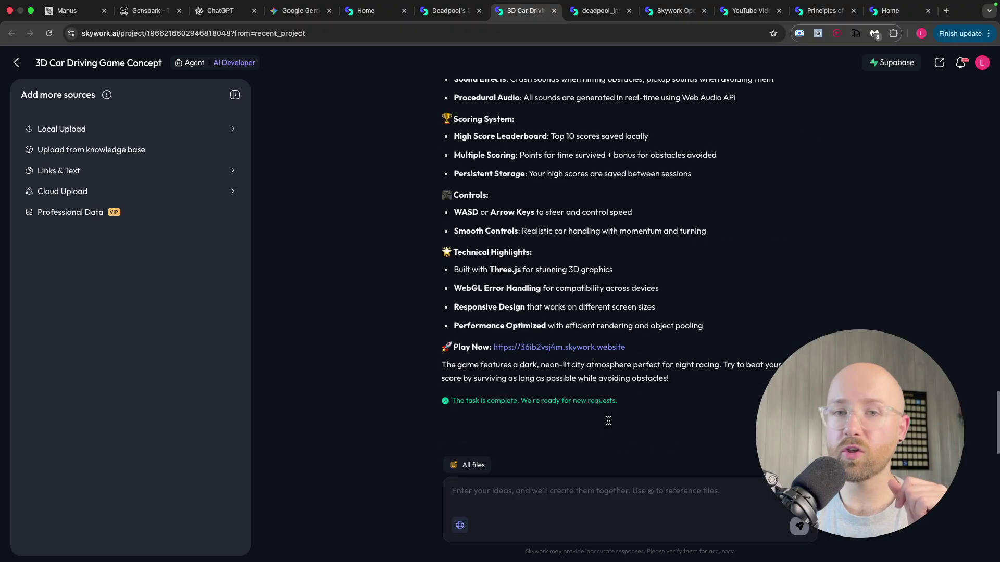
click(468, 465)
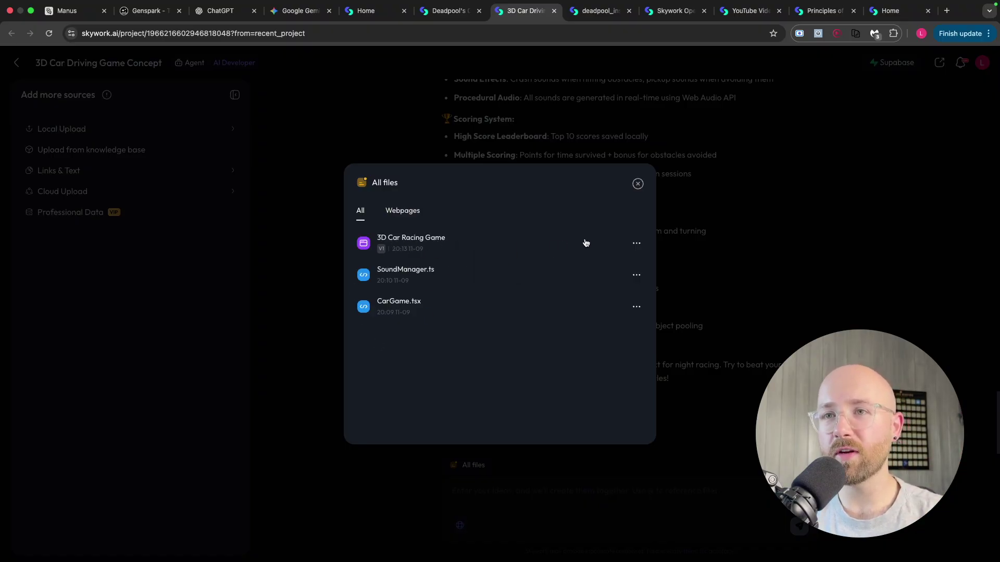
- Open CarGame.tsx from the project's file list and scroll through its code
click(640, 245)
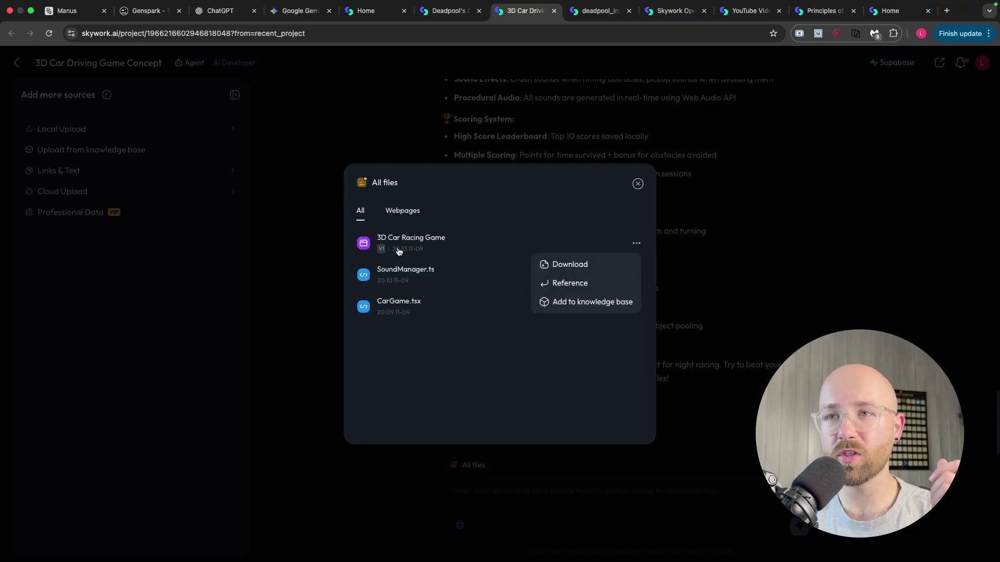
click(473, 301)
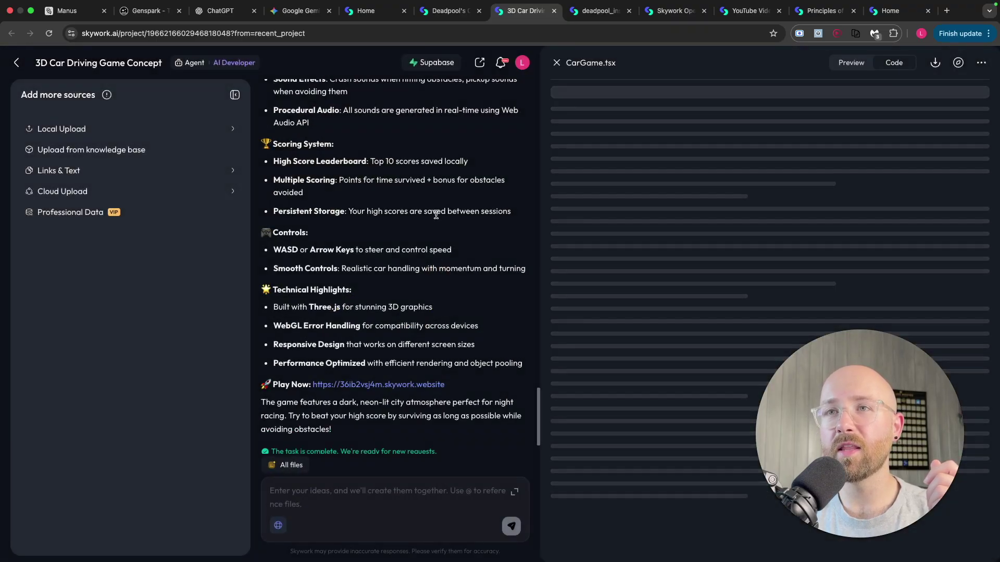
click(306, 467)
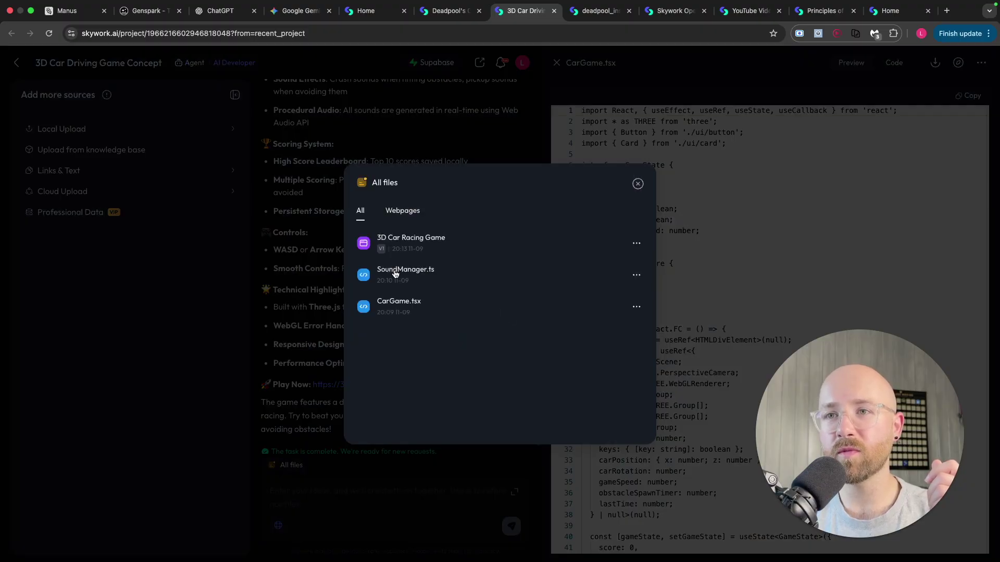
click(637, 184)
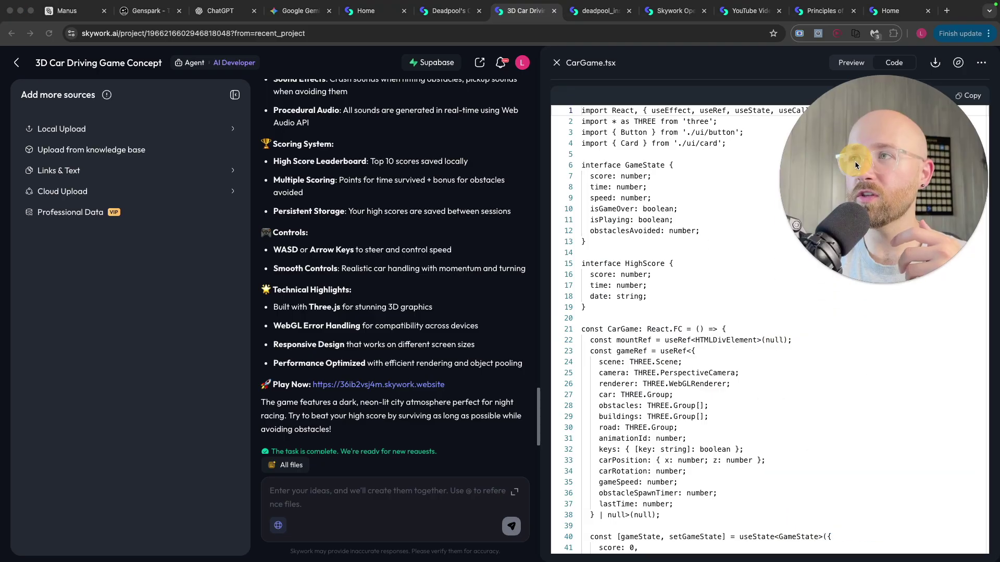
scroll(682, 218, down, 15)
scroll(687, 241, down, 20)
scroll(688, 240, up, 20)
scroll(686, 239, up, 20)
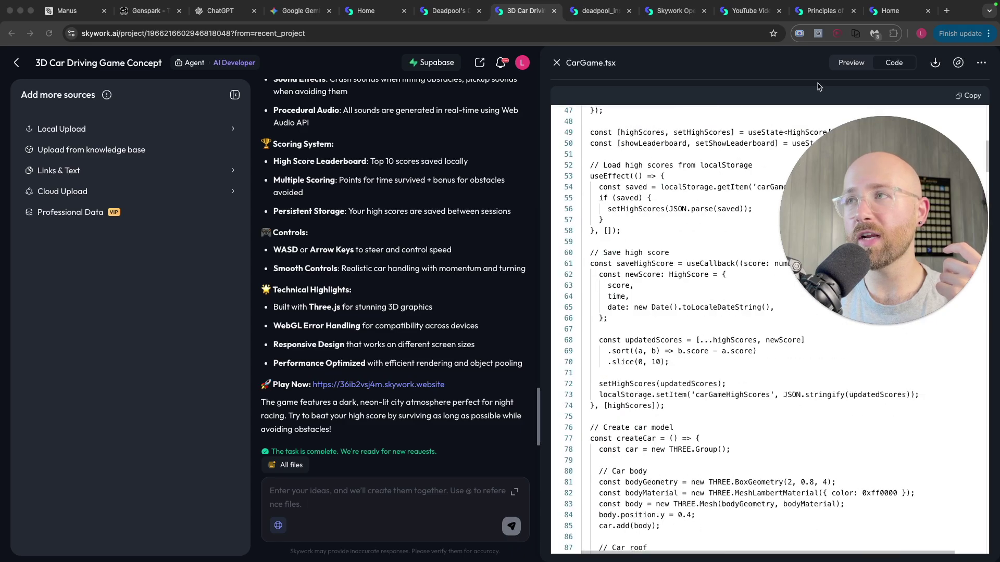
- Switch CarGame.tsx to live preview, download the 15.5 KB file, and close the file panel
click(851, 62)
drag(867, 246, 853, 497)
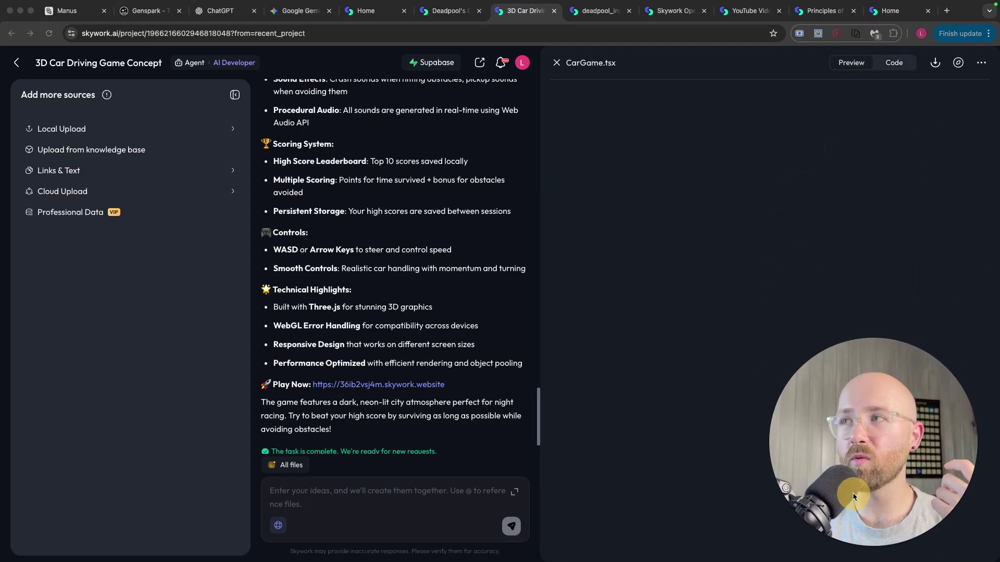
click(936, 63)
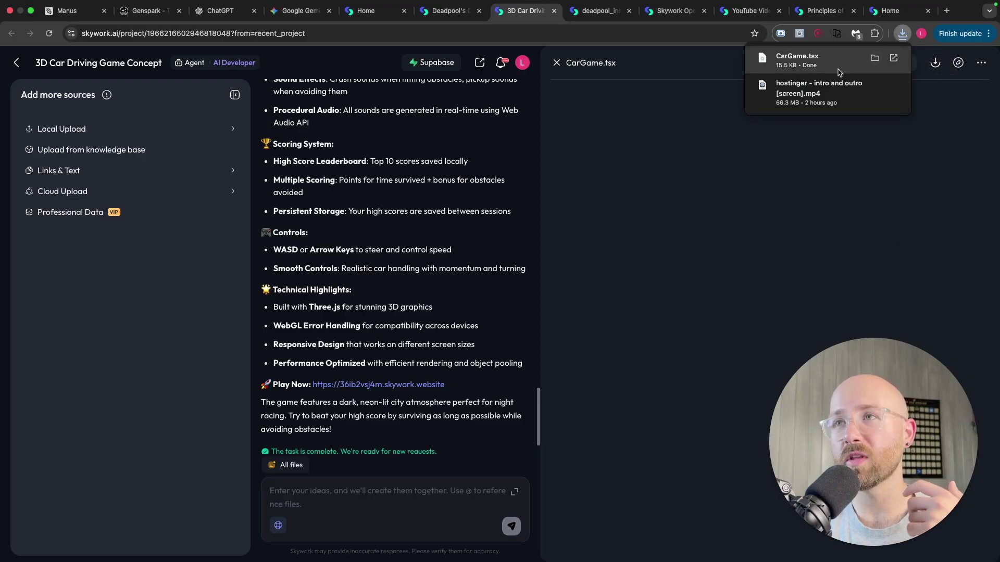
click(557, 64)
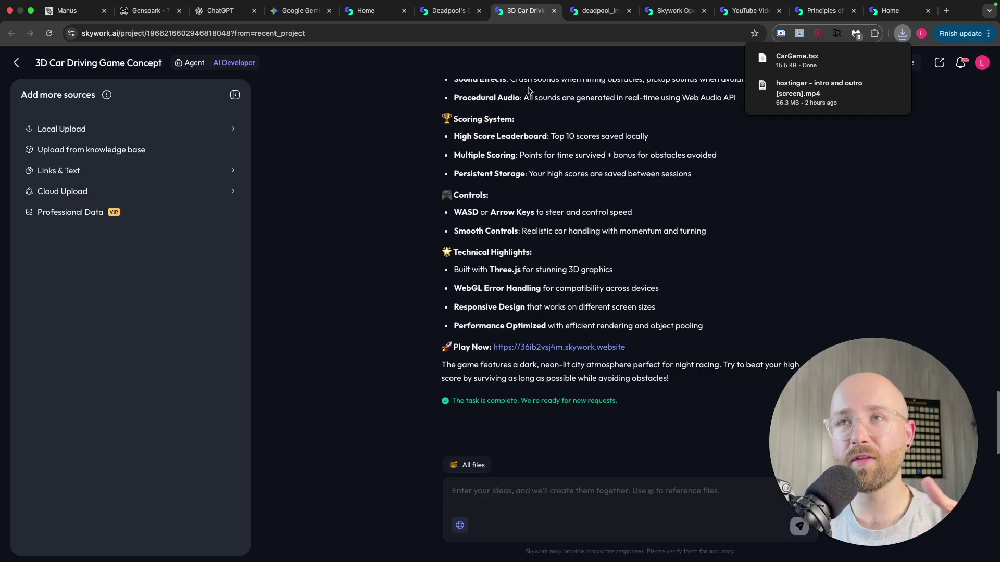
- Return to Skywork home, pick YouVibe, and browse its YouTube Video Learning & Creation Tool gallery
click(374, 14)
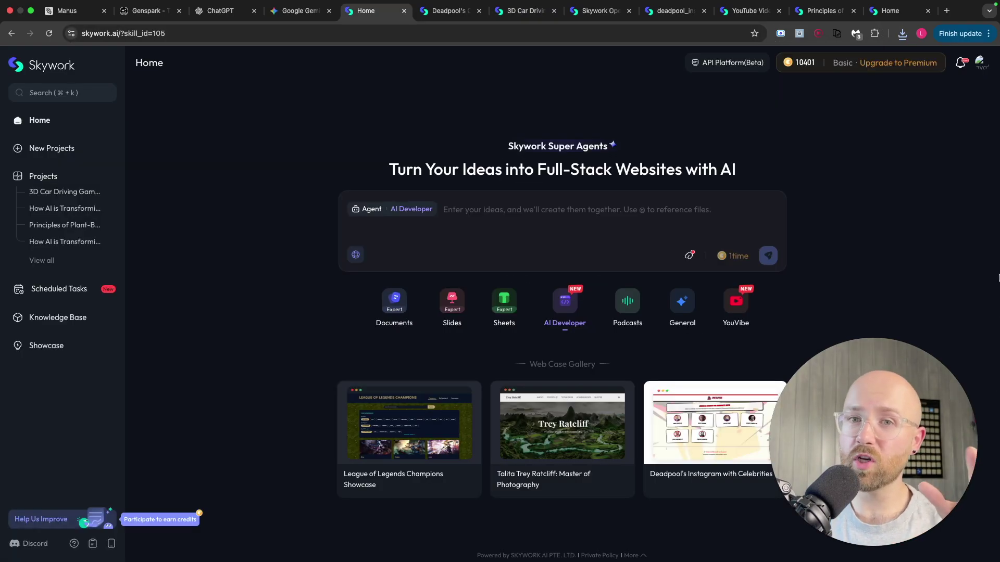
click(727, 305)
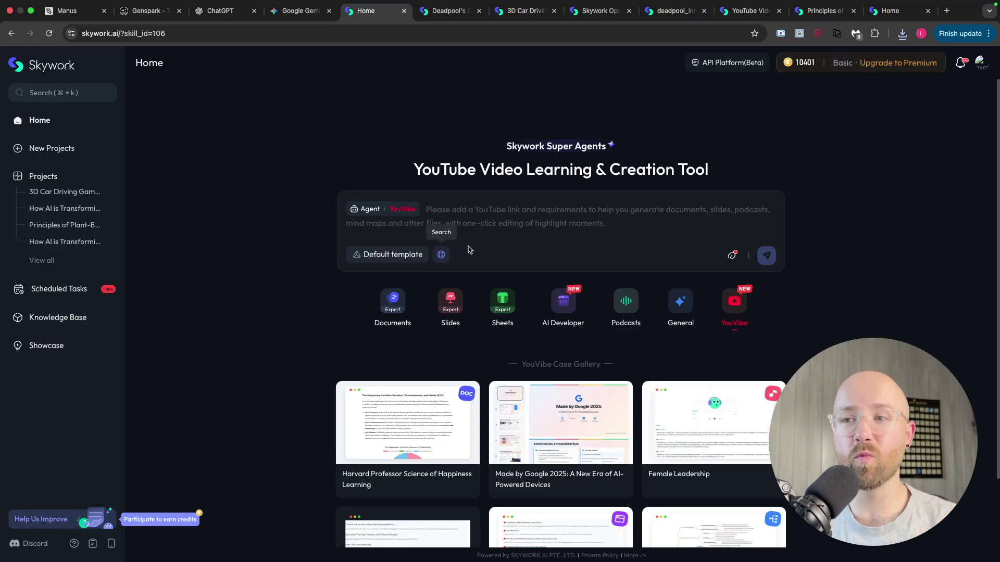
scroll(475, 253, down, 3)
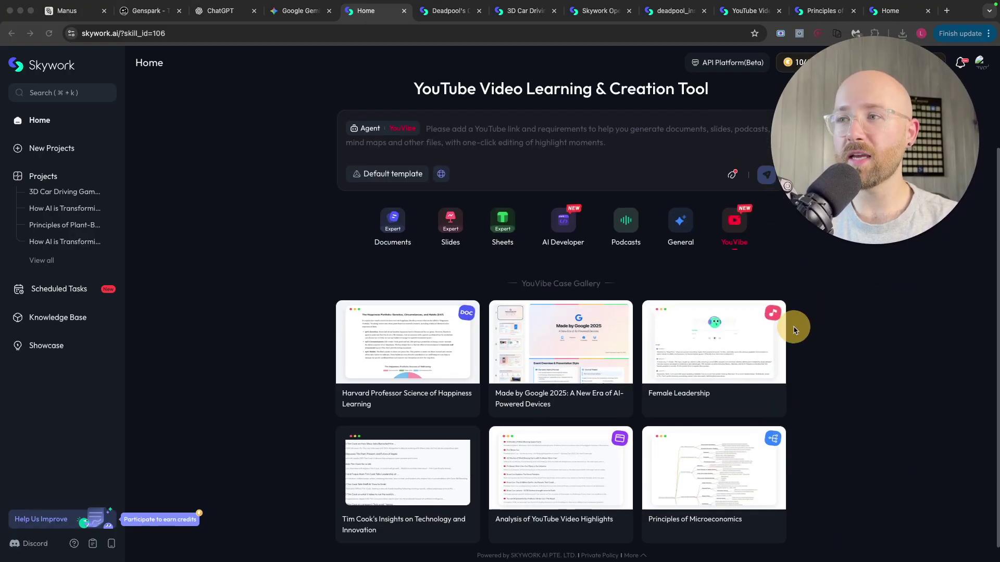
mouse_move(732, 360)
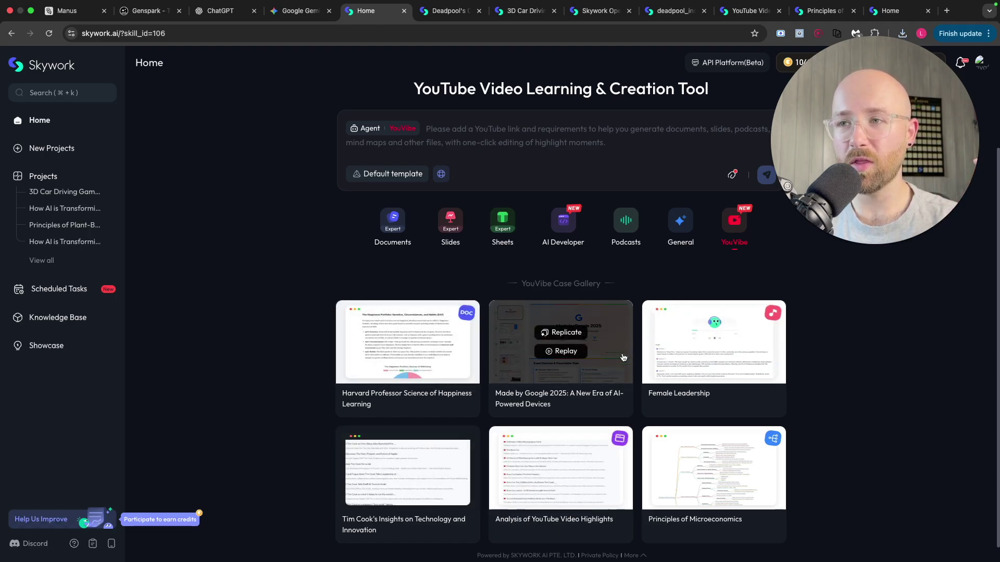
- Open the YouTube Video Analysis Slide Deck project and view its source YouTube video
click(740, 11)
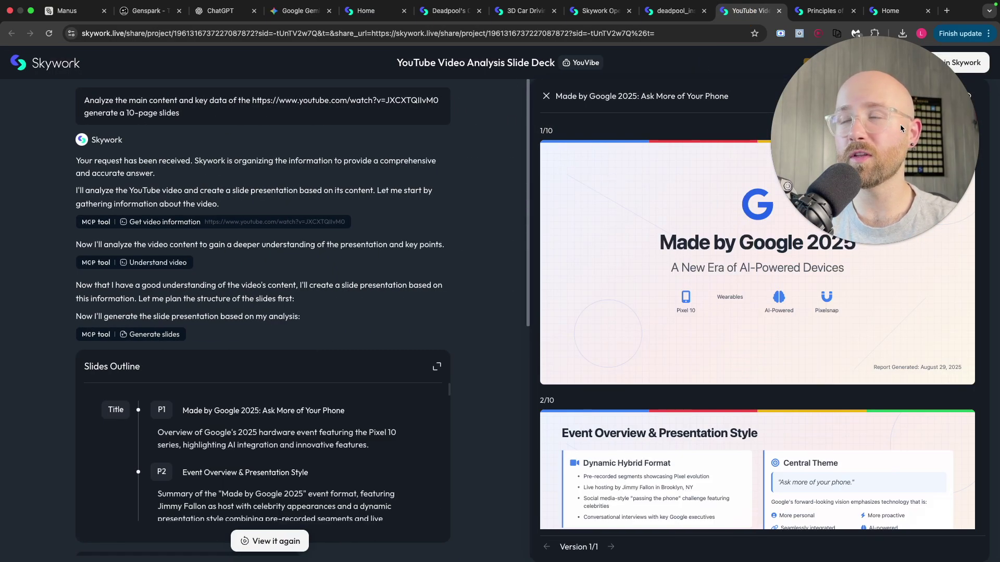
drag(901, 129, 893, 438)
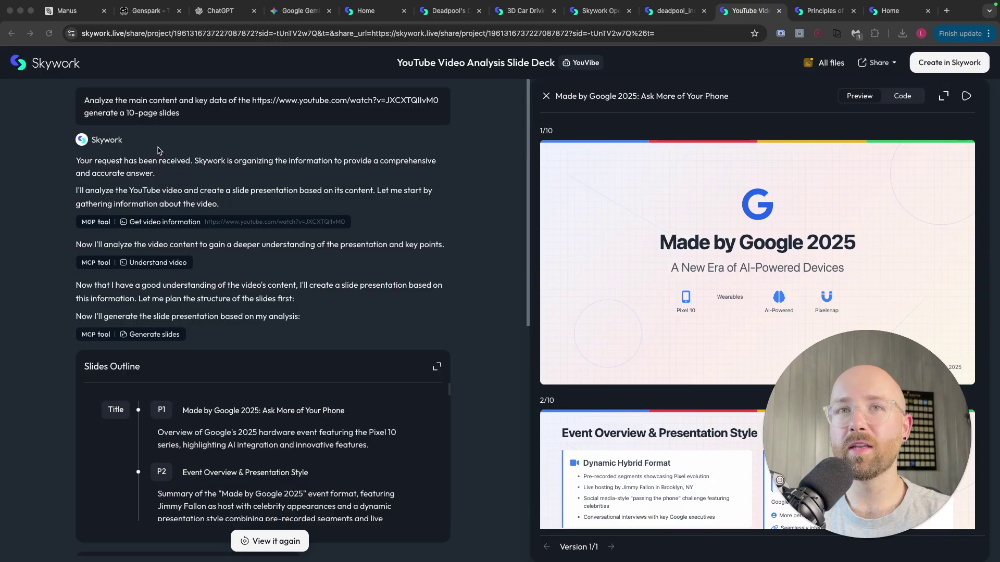
click(242, 101)
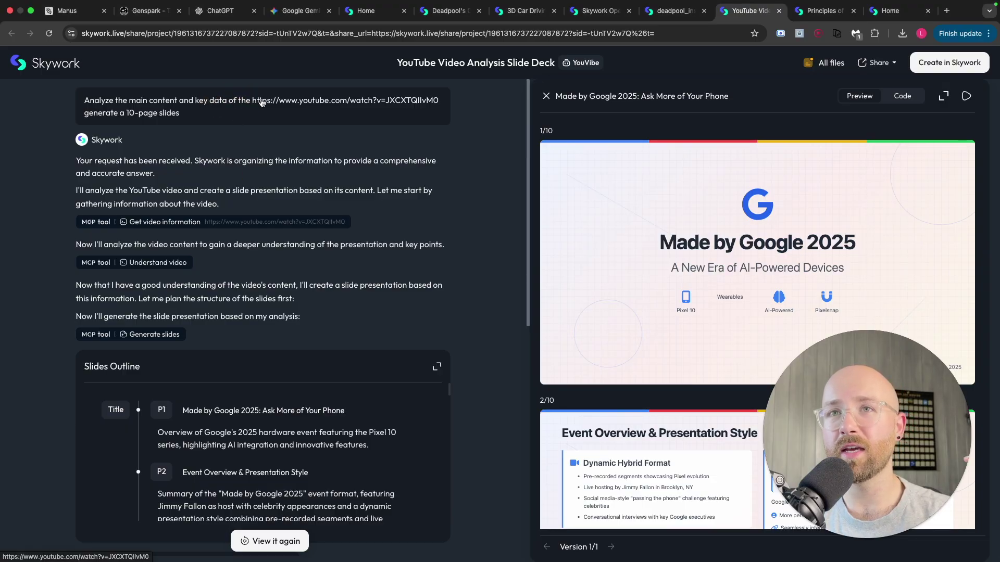
click(261, 101)
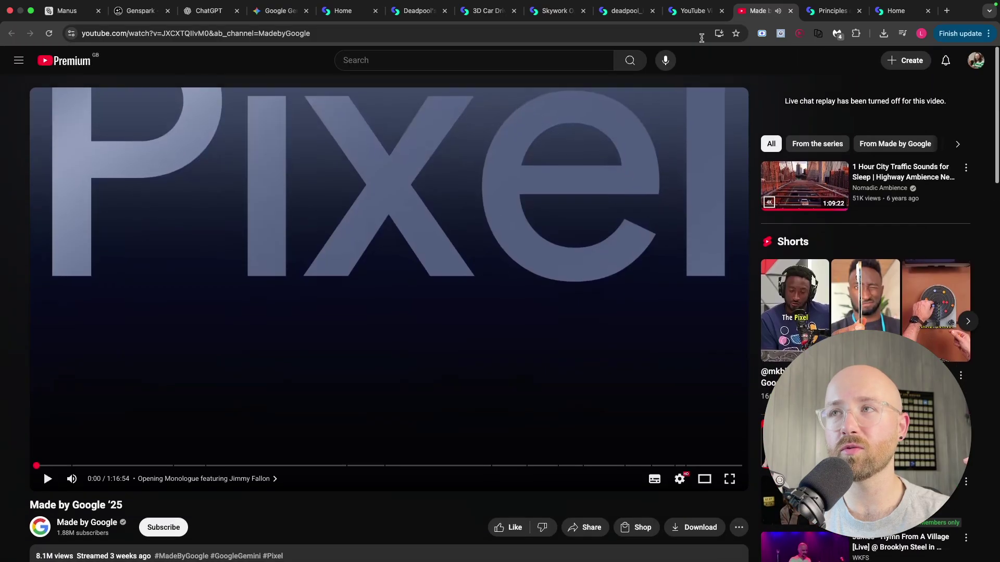
click(706, 16)
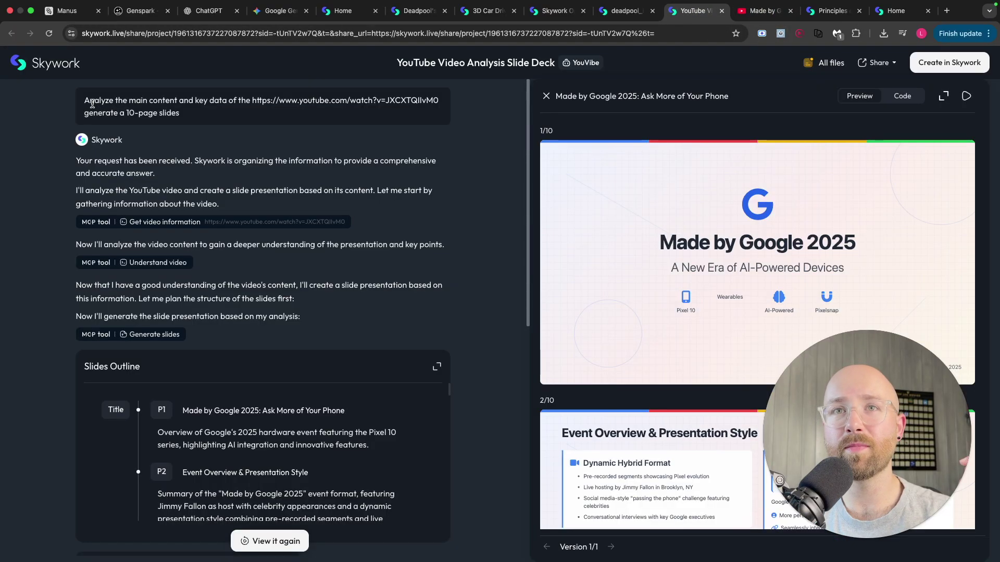
- Read the deck's original prompt and the first lines of its video summary
drag(85, 101, 207, 112)
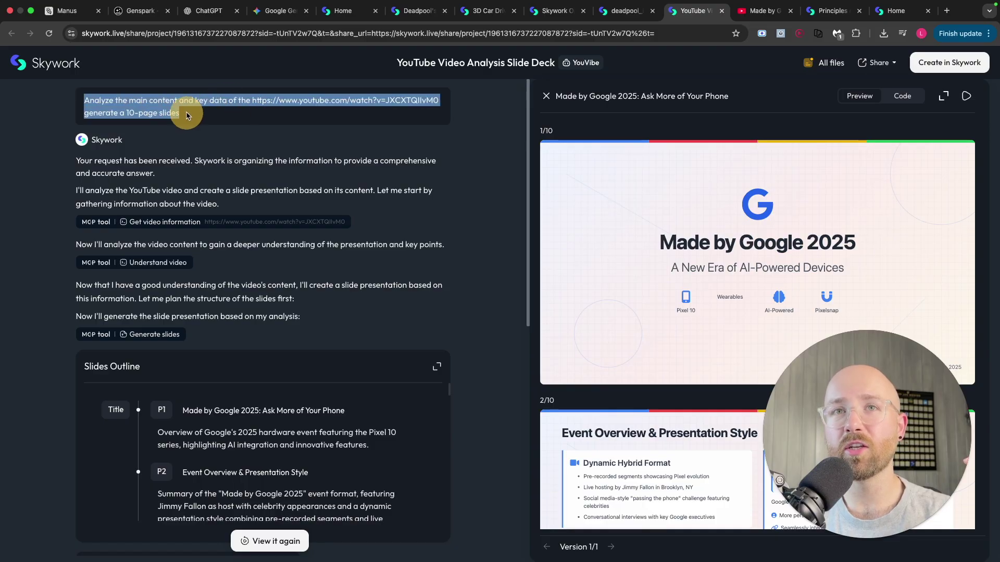
click(188, 116)
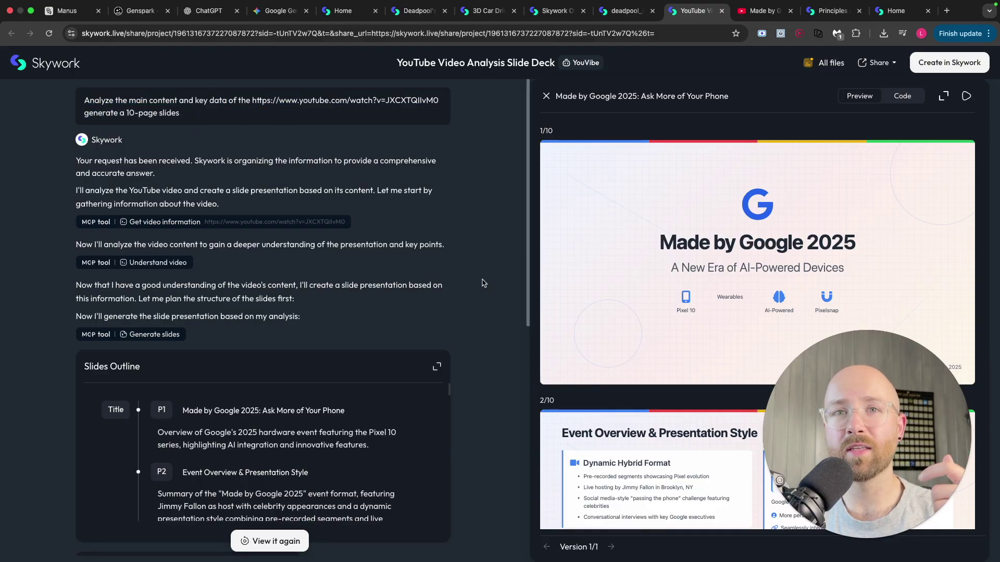
scroll(446, 292, down, 5)
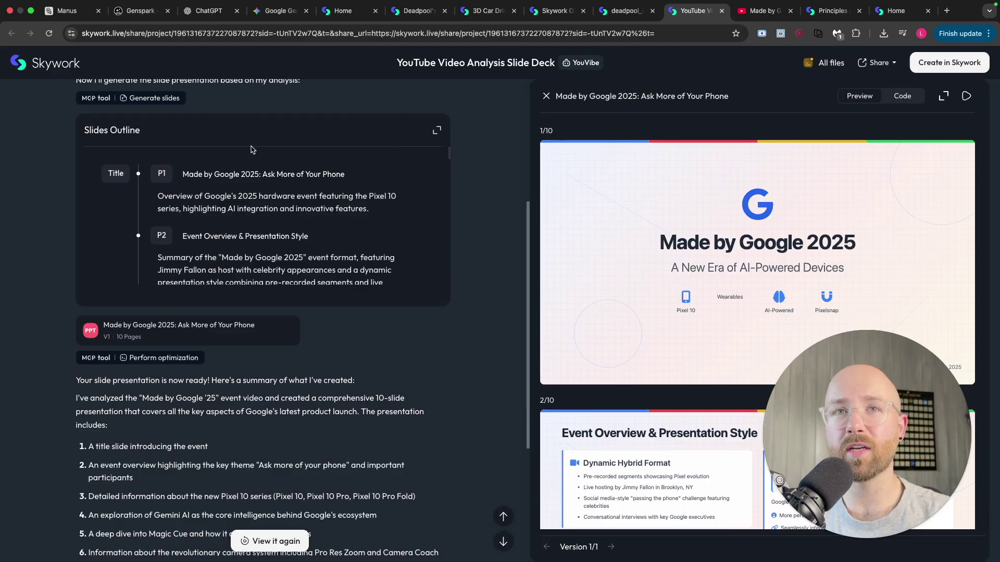
scroll(338, 238, down, 10)
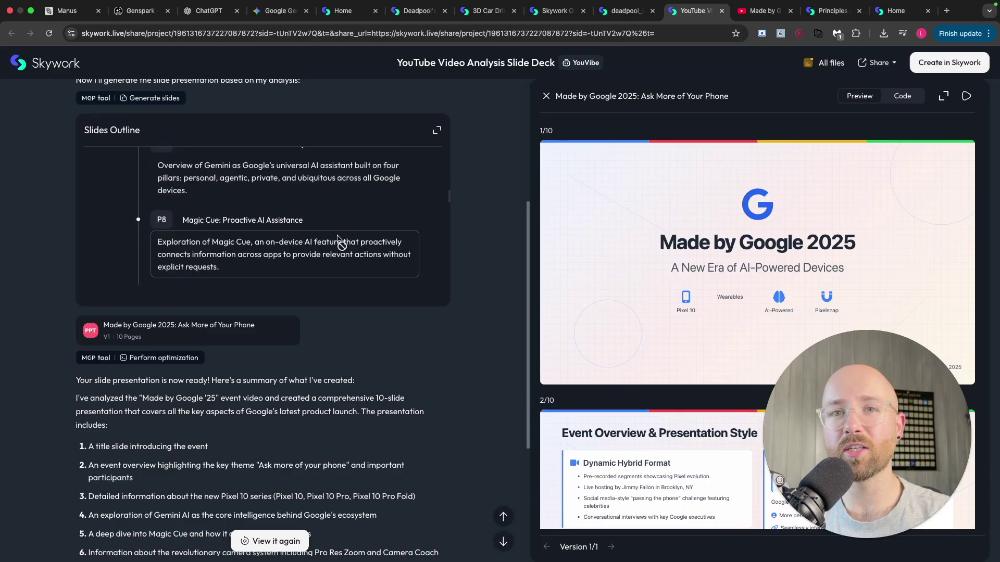
scroll(337, 238, down, 5)
scroll(147, 269, down, 2)
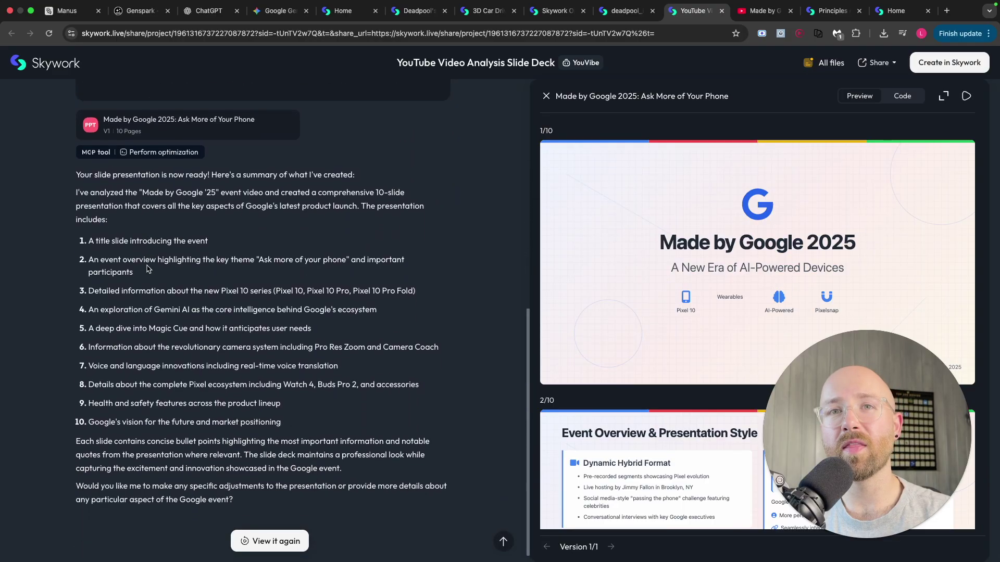
drag(76, 177, 271, 177)
click(281, 193)
- Scroll through the 10-slide 'Made by Google 2025' presentation preview
scroll(800, 203, down, 1)
scroll(814, 239, down, 5)
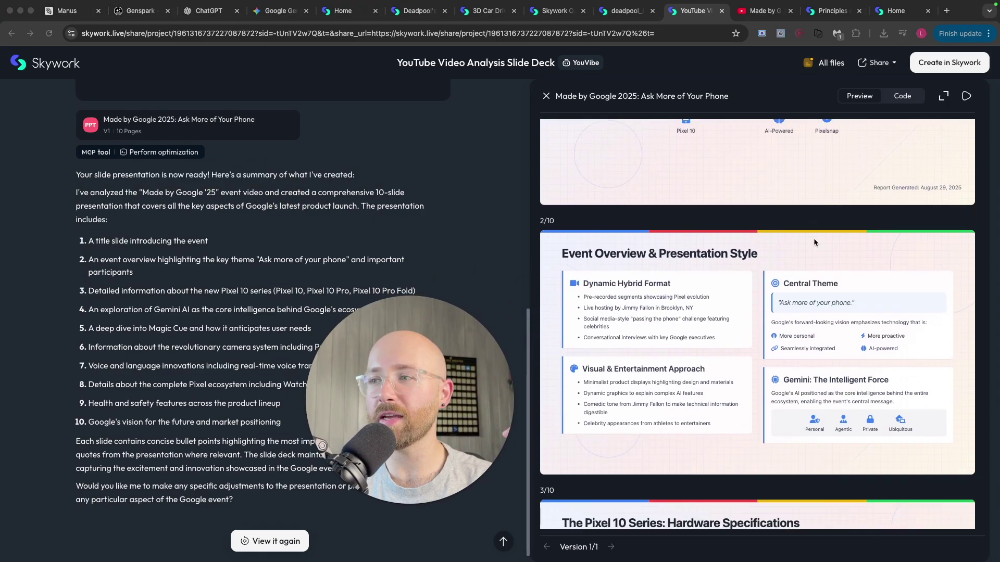
scroll(767, 327, down, 4)
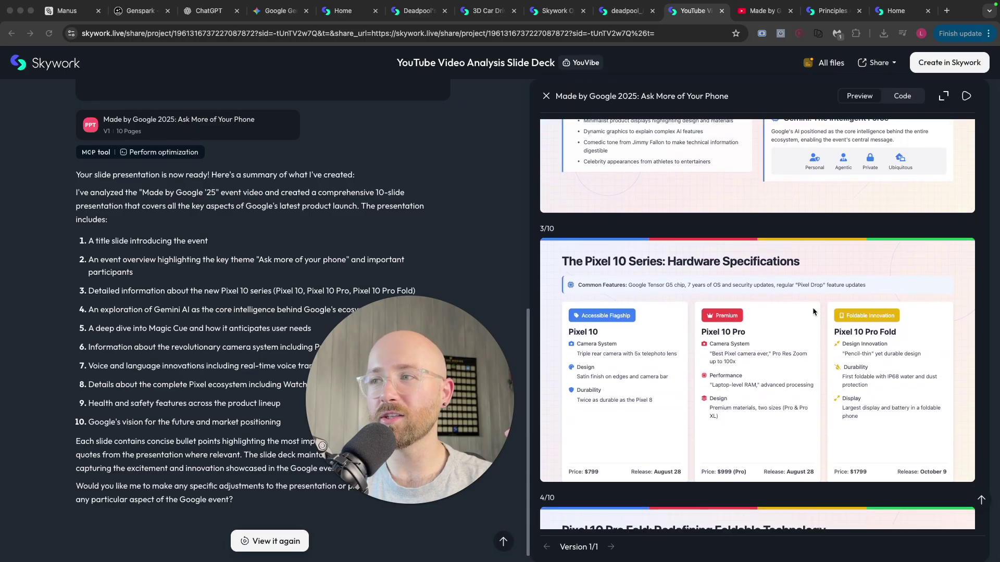
scroll(781, 329, down, 5)
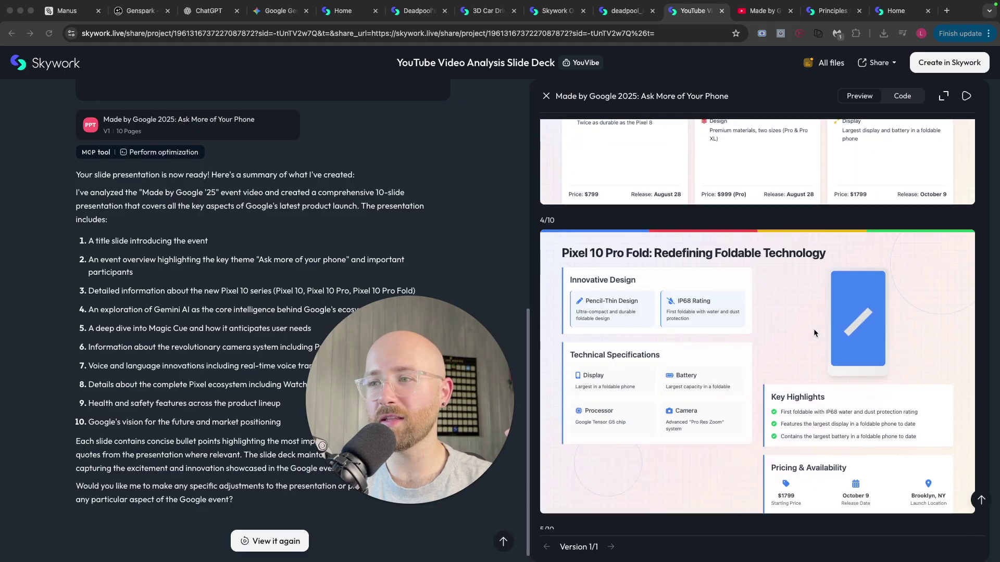
scroll(760, 338, down, 18)
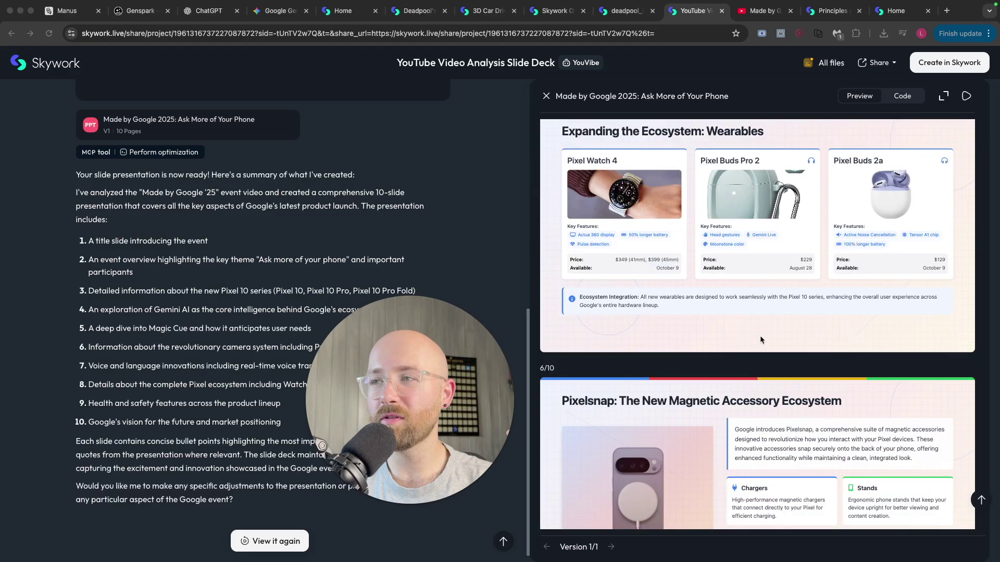
scroll(760, 339, down, 6)
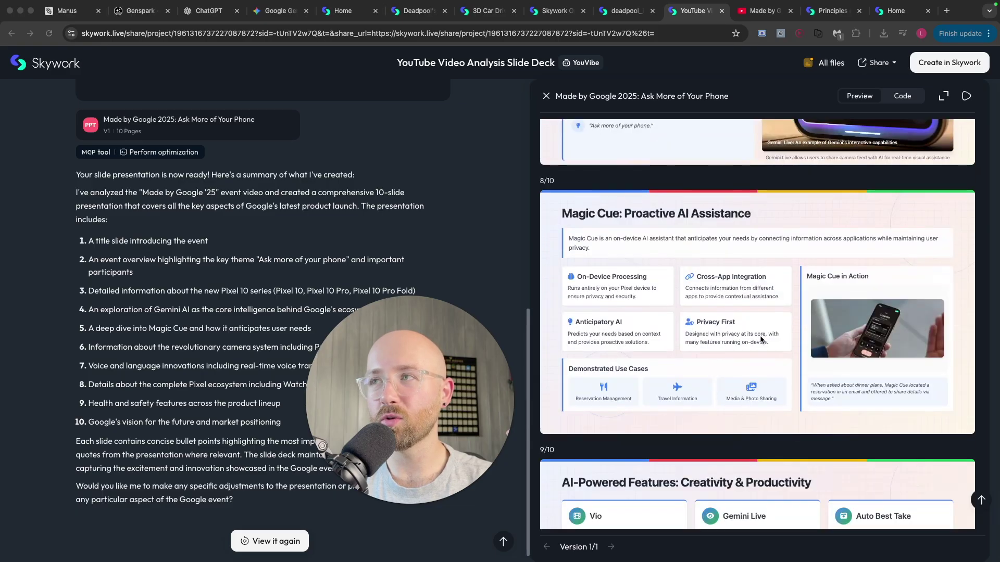
scroll(760, 339, up, 2)
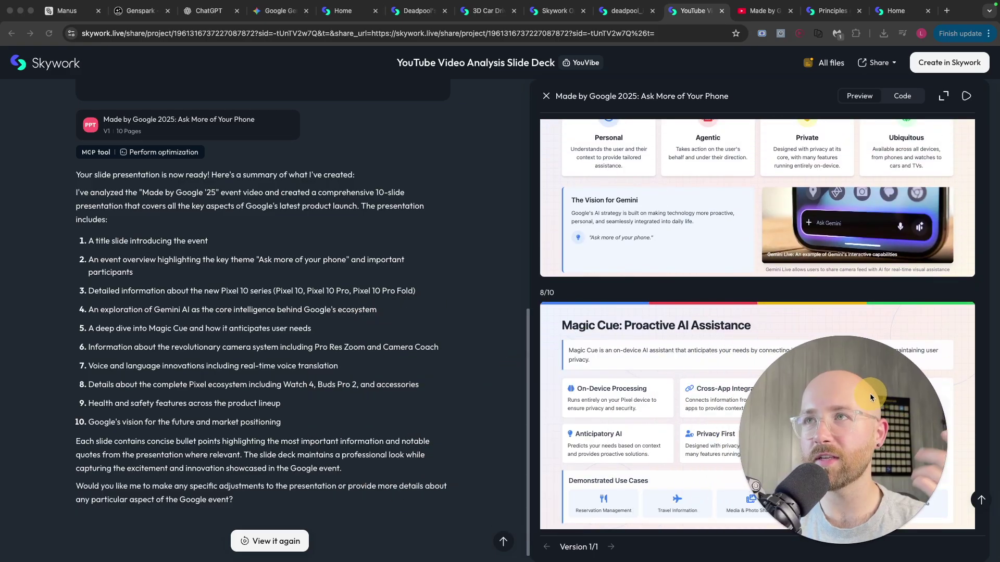
click(343, 10)
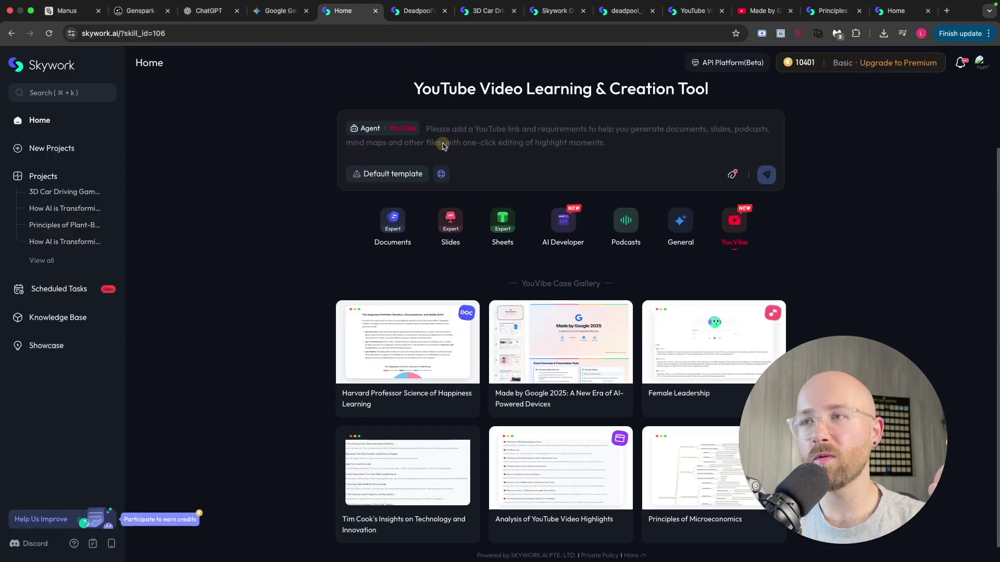
click(439, 221)
scroll(563, 436, down, 3)
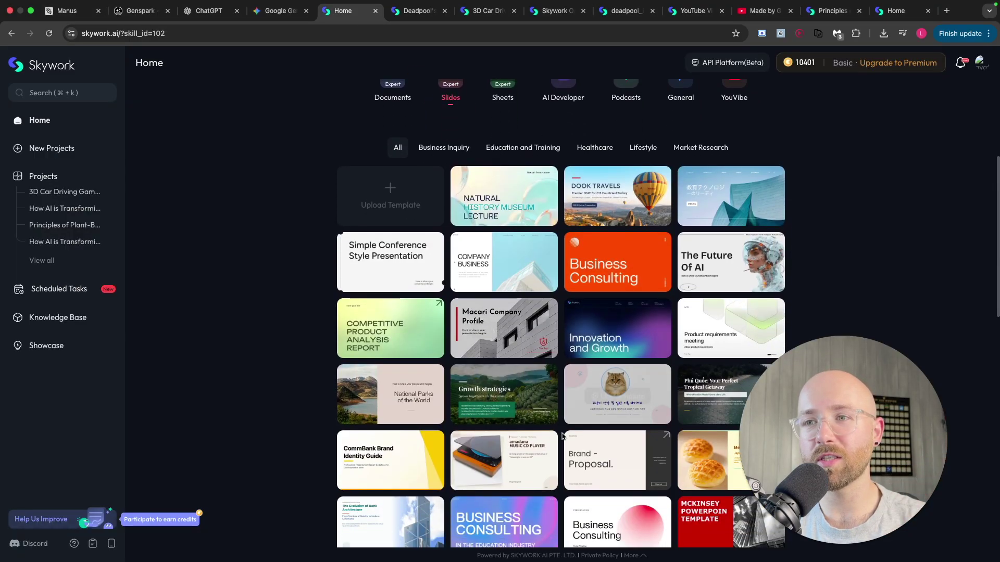
mouse_move(667, 392)
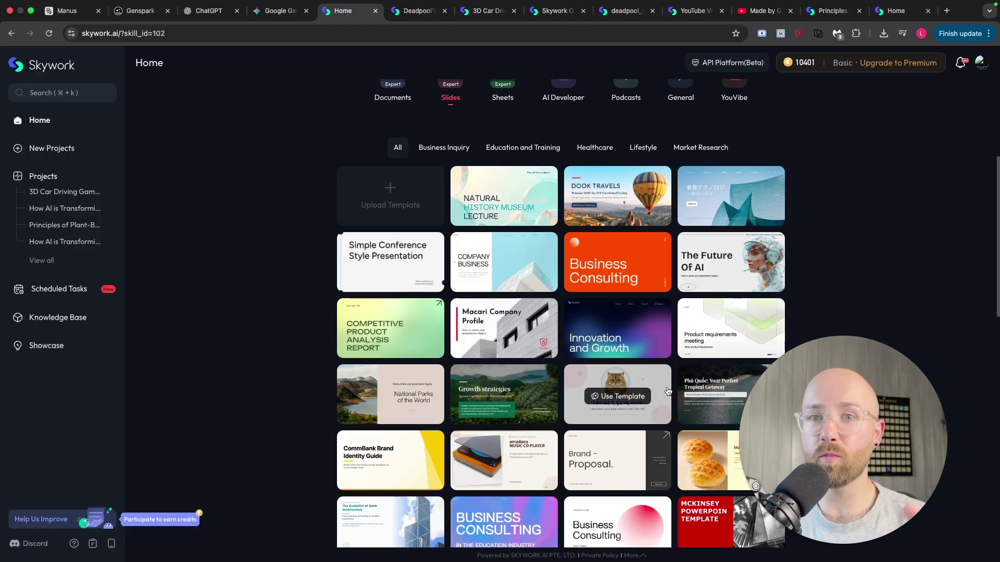
scroll(729, 198, up, 3)
click(740, 180)
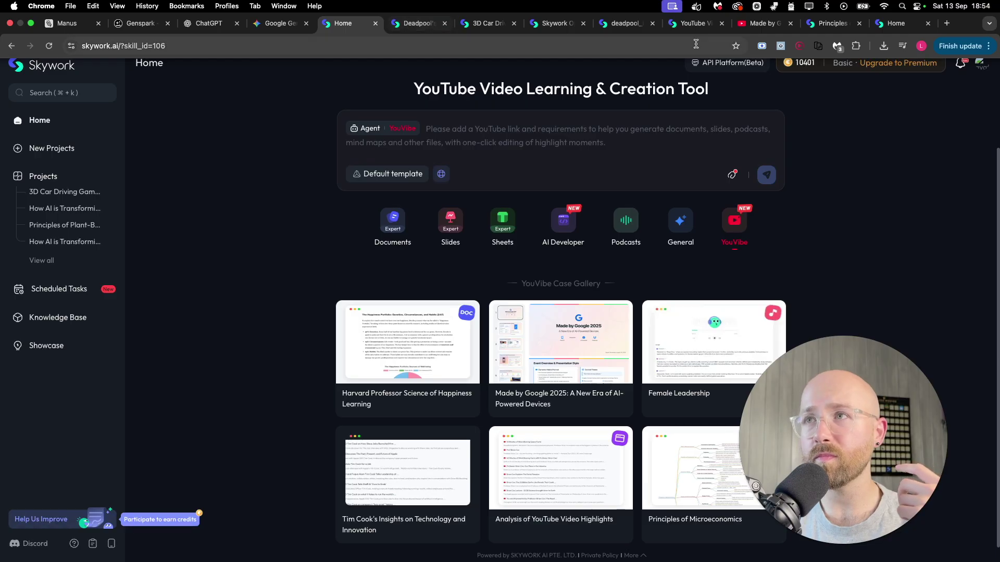
click(624, 23)
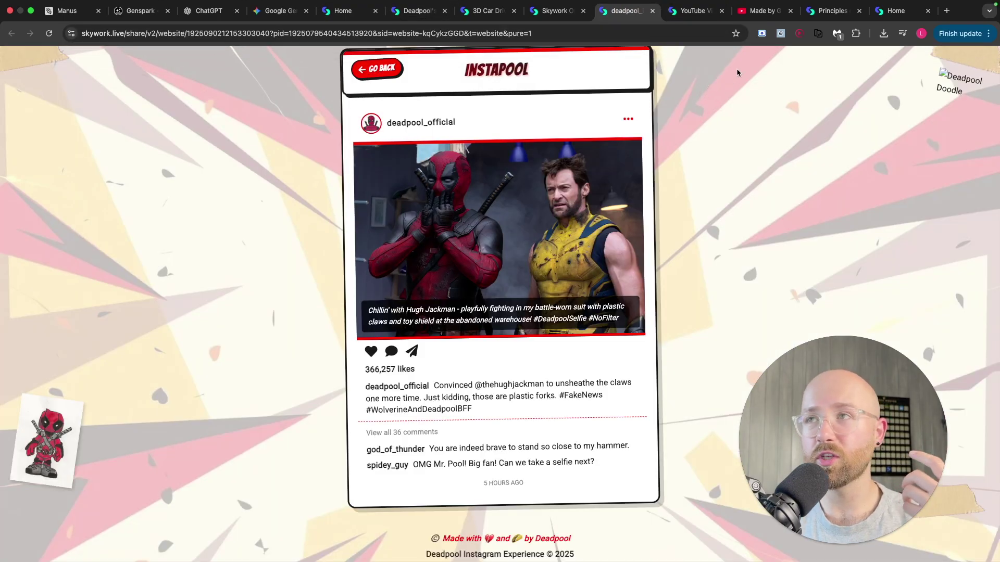
click(694, 12)
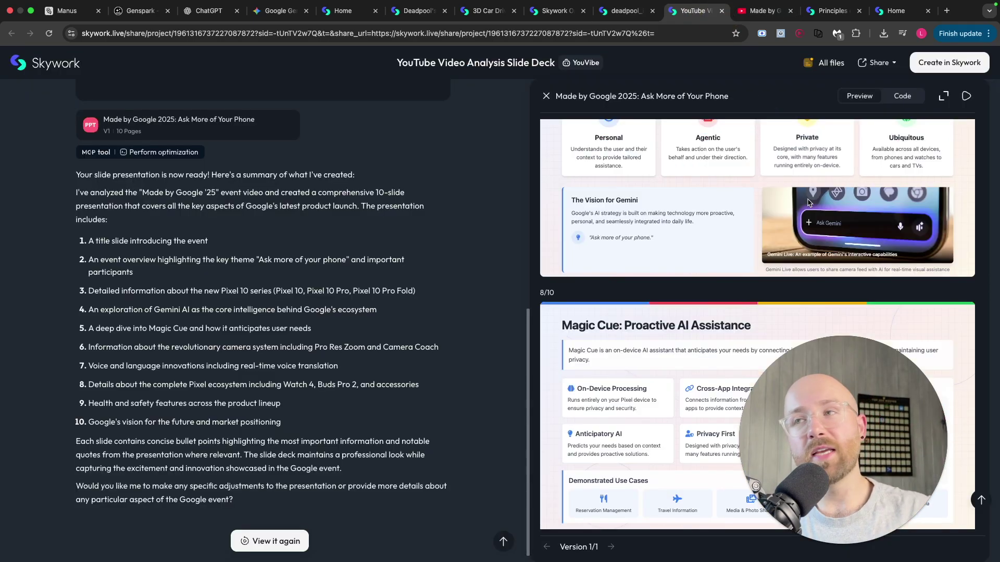
scroll(815, 206, up, 5)
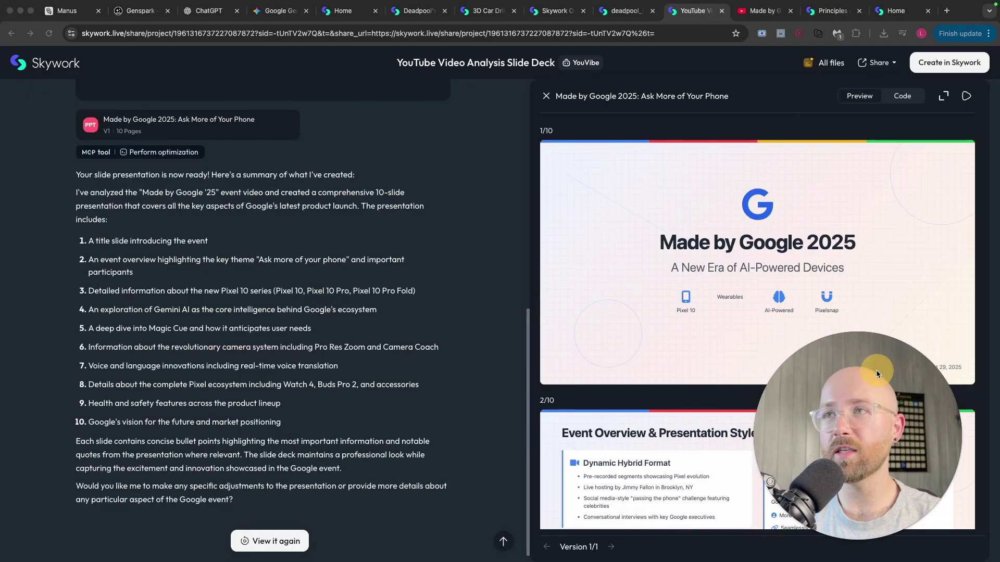
- Open the Principles of Plant-Based Nutrition project and review its original prompt
click(832, 11)
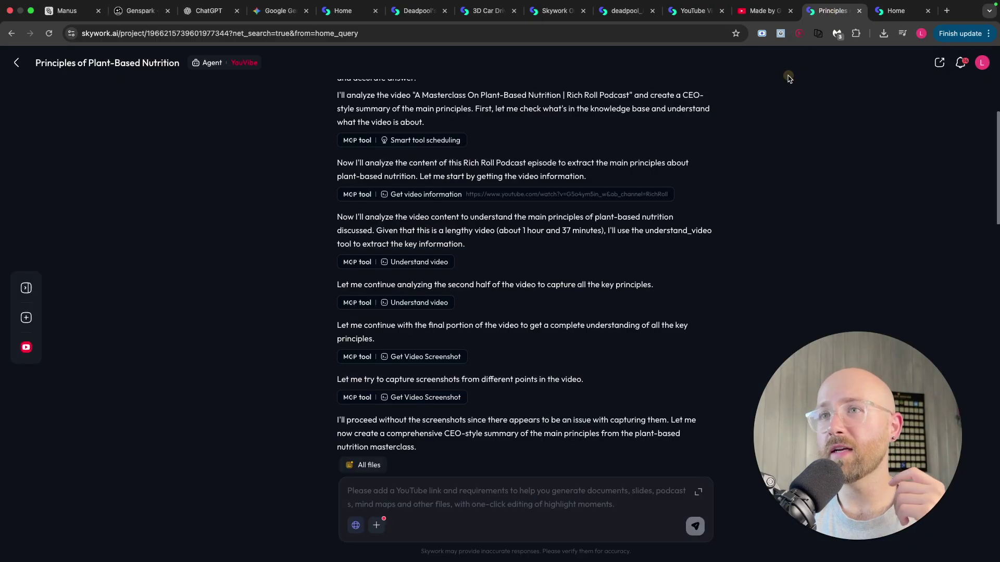
scroll(571, 280, up, 3)
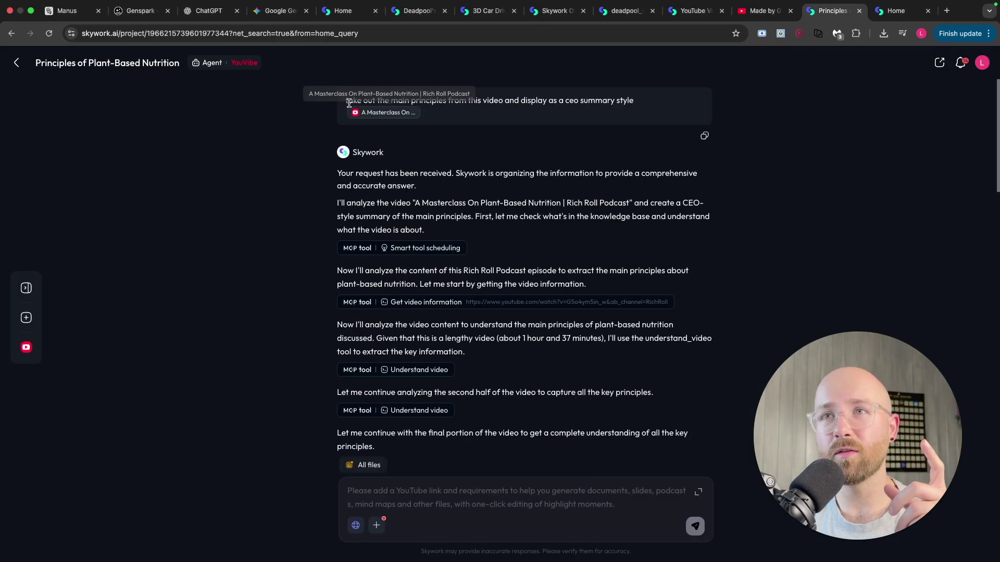
drag(514, 98, 658, 97)
click(659, 102)
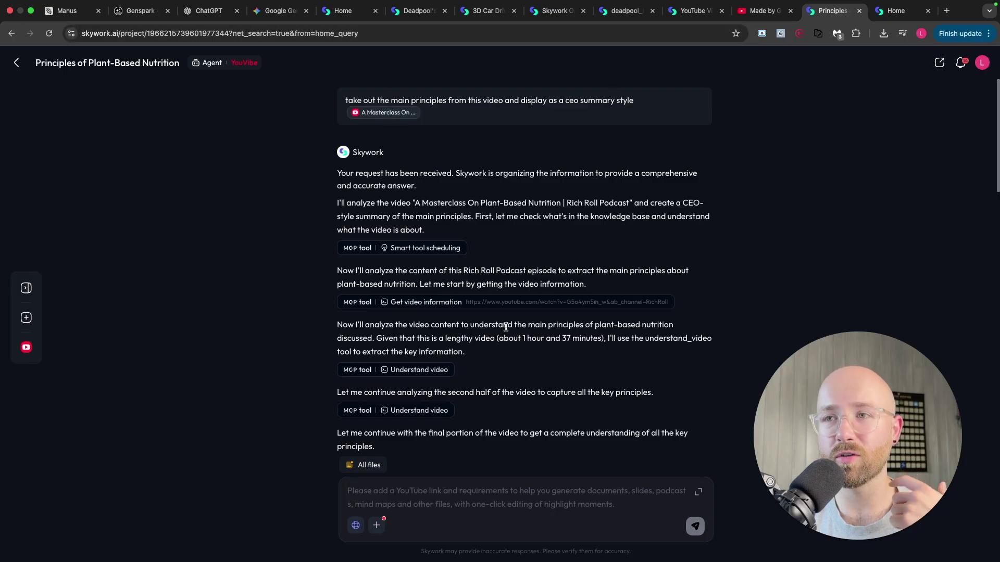
scroll(515, 310, down, 3)
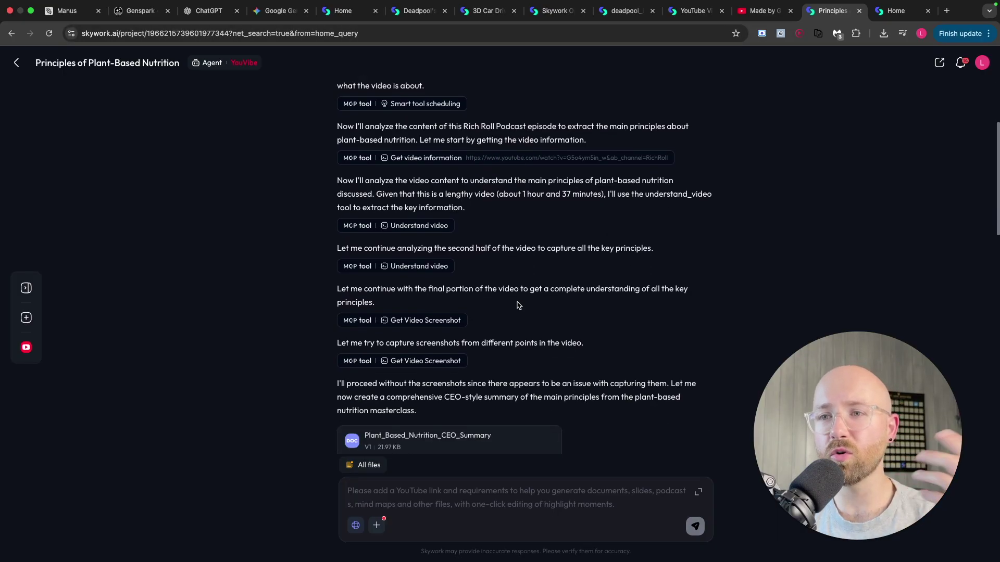
scroll(517, 306, down, 5)
- Open the Plant_Based_Nutrition_CEO_Summary document beside the chat and read its title
click(529, 203)
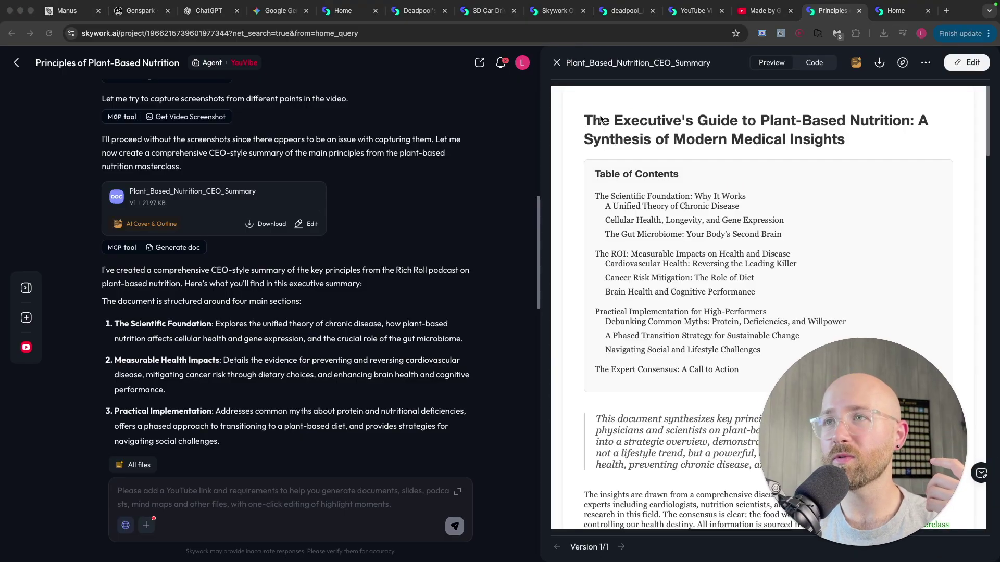
drag(783, 121, 908, 123)
click(807, 170)
scroll(807, 170, down, 3)
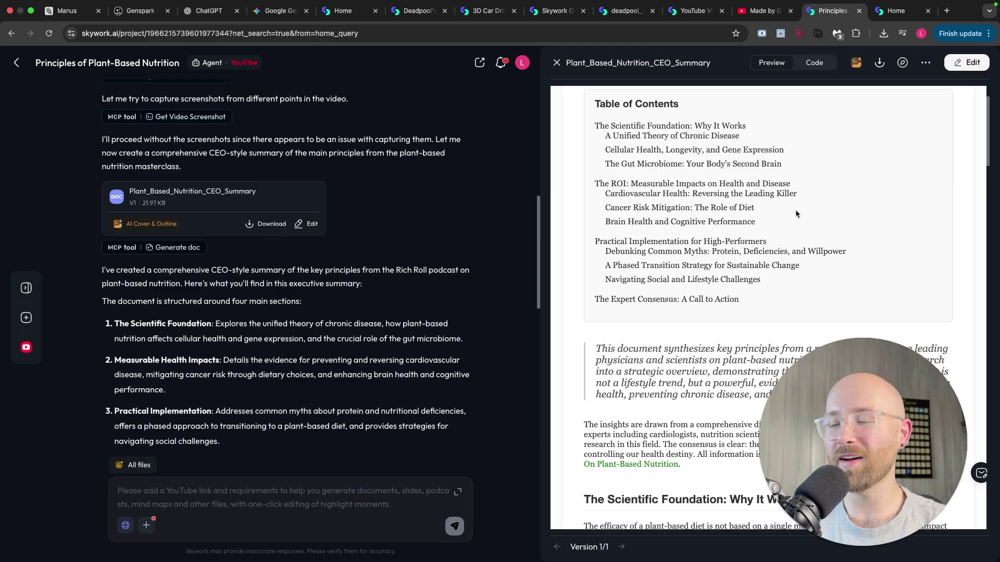
scroll(795, 209, down, 15)
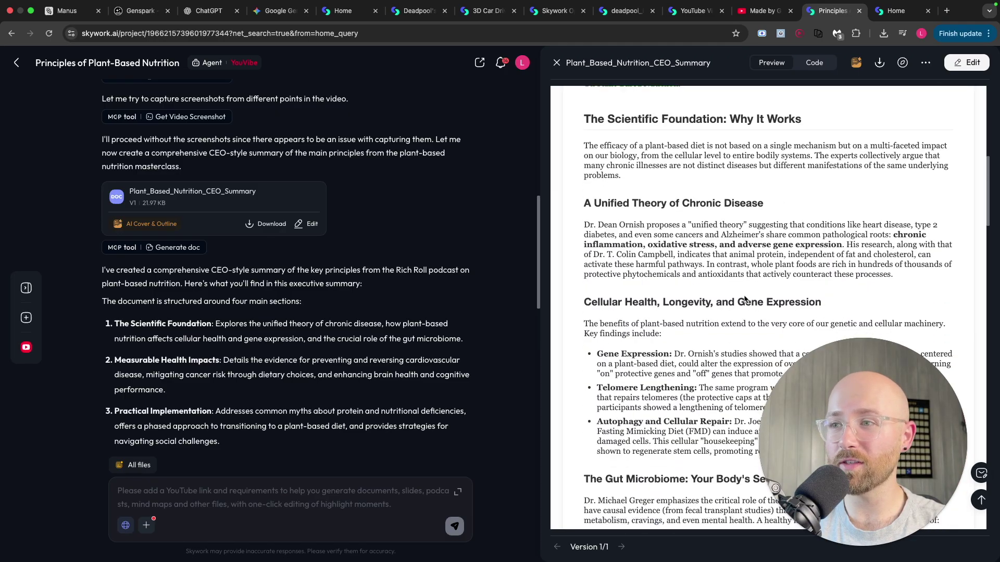
scroll(745, 299, down, 2)
- Review the Gene Expression, Telomere Lengthening and Autophagy bullets, then scroll to the document's end
triple_click(710, 333)
triple_click(711, 342)
scroll(711, 342, down, 2)
triple_click(719, 336)
scroll(719, 336, down, 6)
click(612, 246)
scroll(612, 245, down, 6)
scroll(696, 336, down, 12)
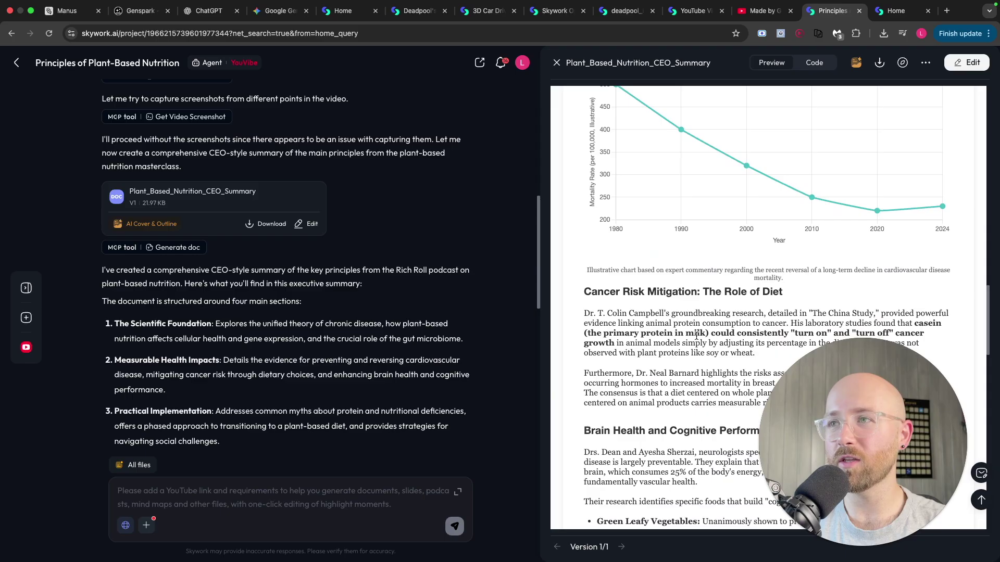
scroll(705, 249, down, 15)
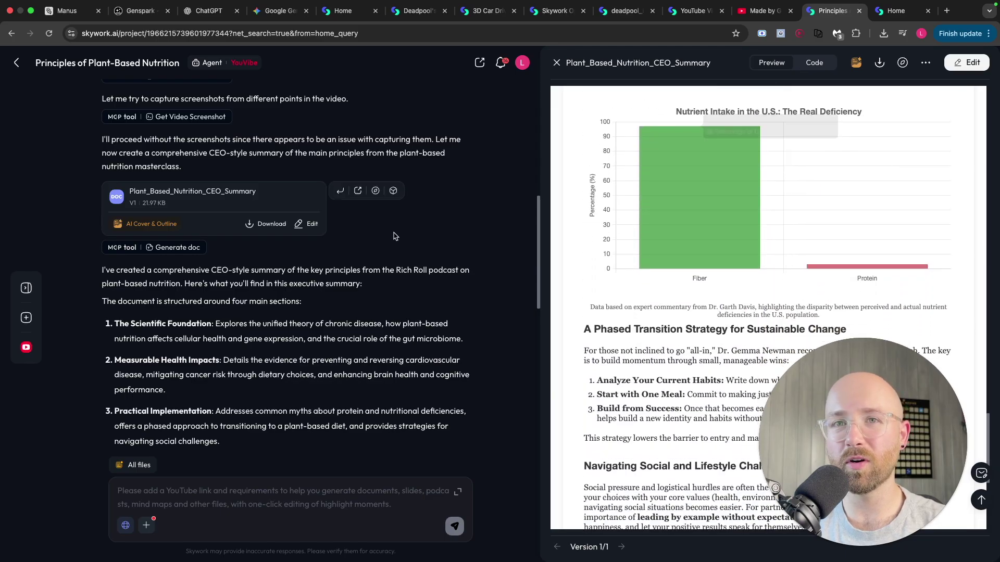
scroll(427, 250, down, 5)
- Highlight the reply's paragraphs on the experts' cited studies and its unverified references
scroll(469, 290, down, 4)
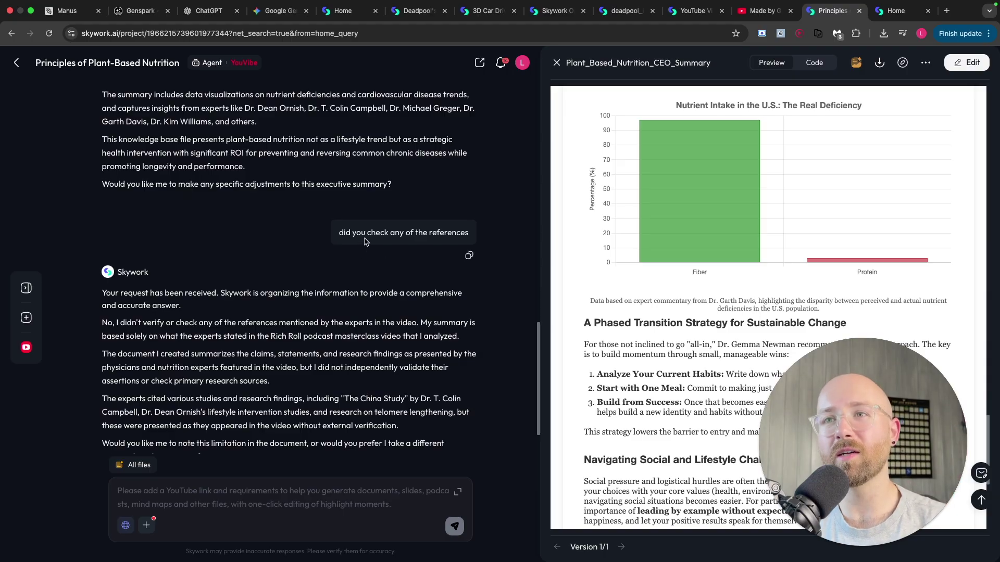
scroll(448, 351, down, 1)
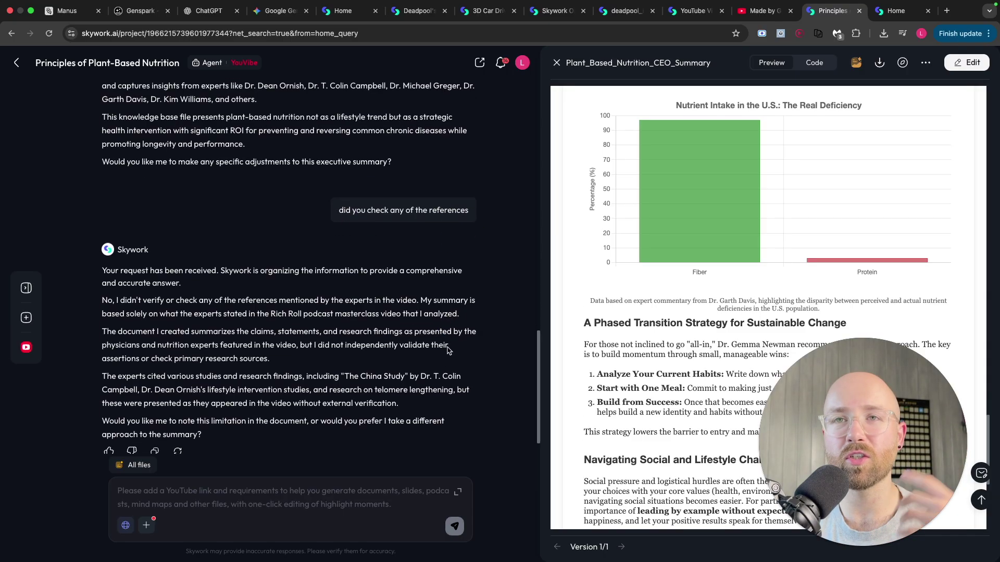
scroll(354, 301, up, 15)
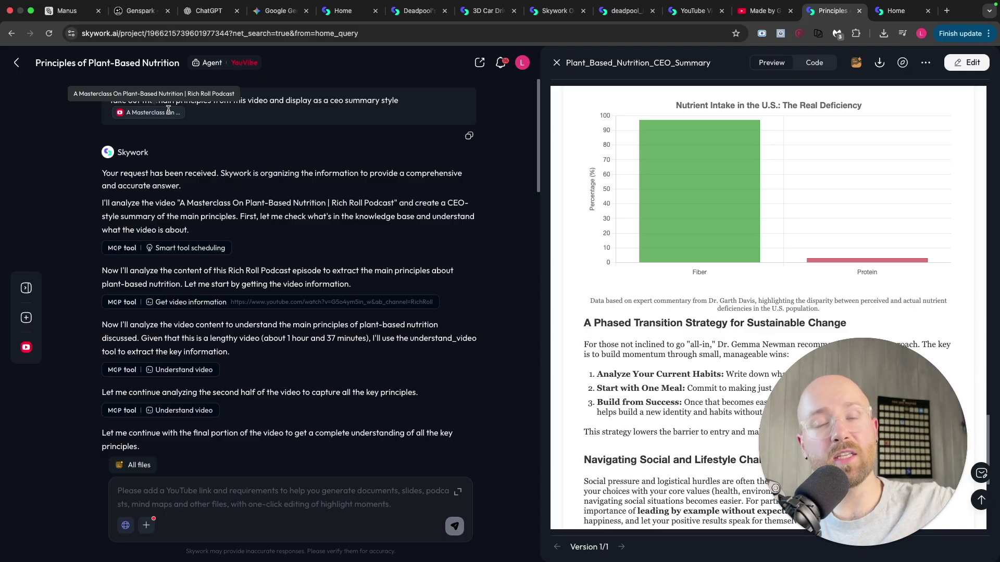
scroll(292, 177, down, 20)
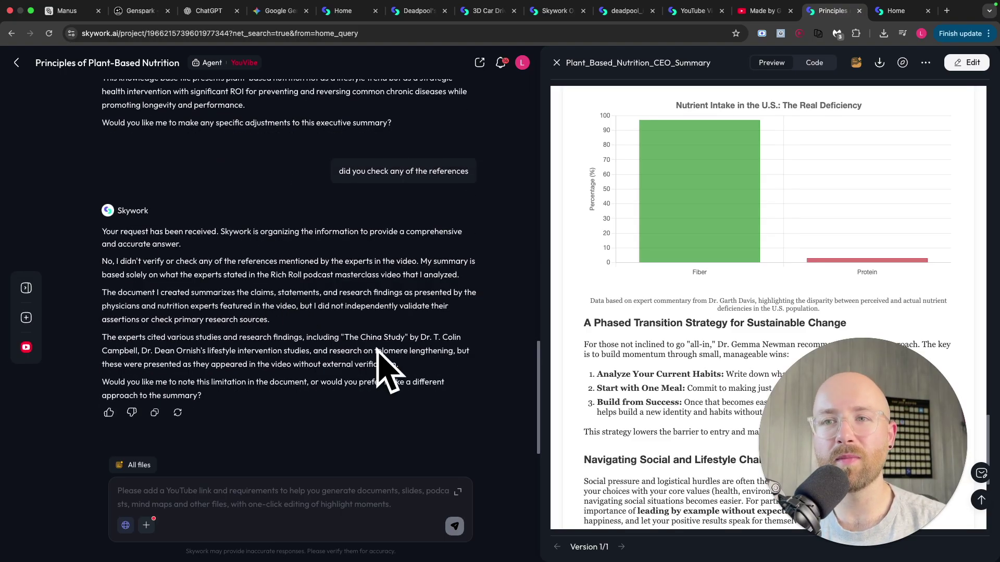
drag(208, 337, 424, 350)
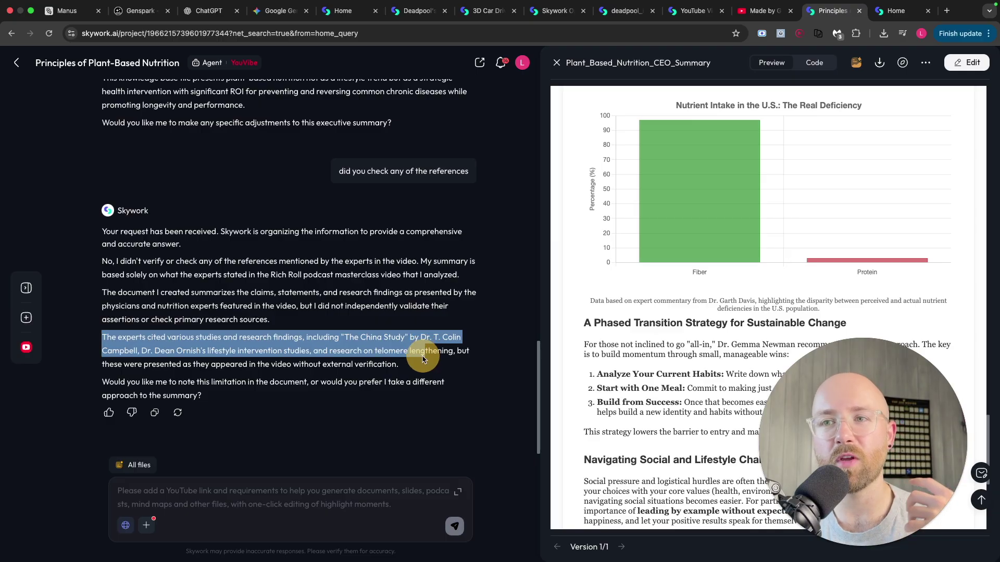
click(424, 350)
drag(102, 260, 296, 274)
click(296, 274)
scroll(292, 261, up, 20)
scroll(653, 206, up, 20)
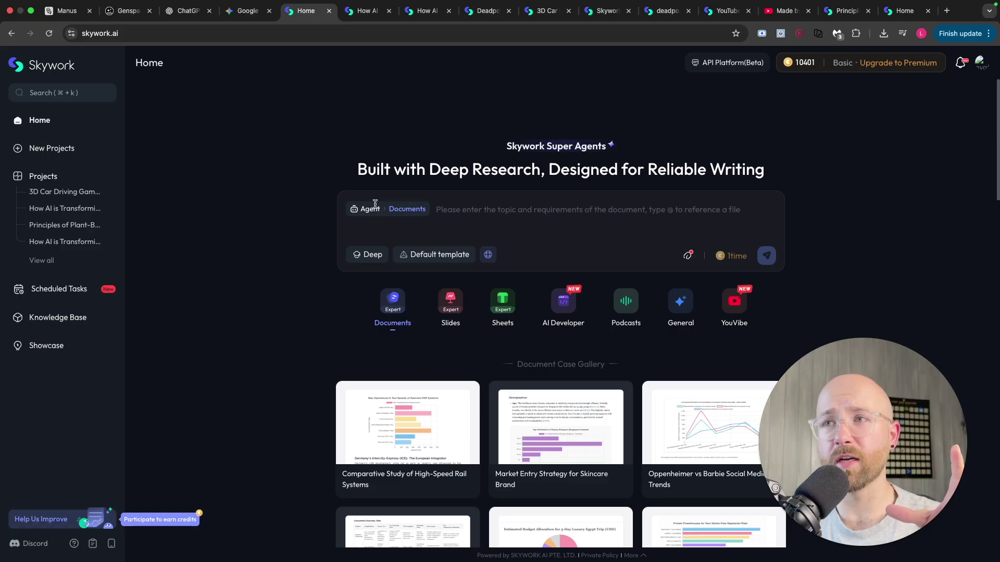
- Pass the YouTube slide deck and reach the 3D Car Driving Game Concept's original Three.js prompt
drag(358, 170, 544, 173)
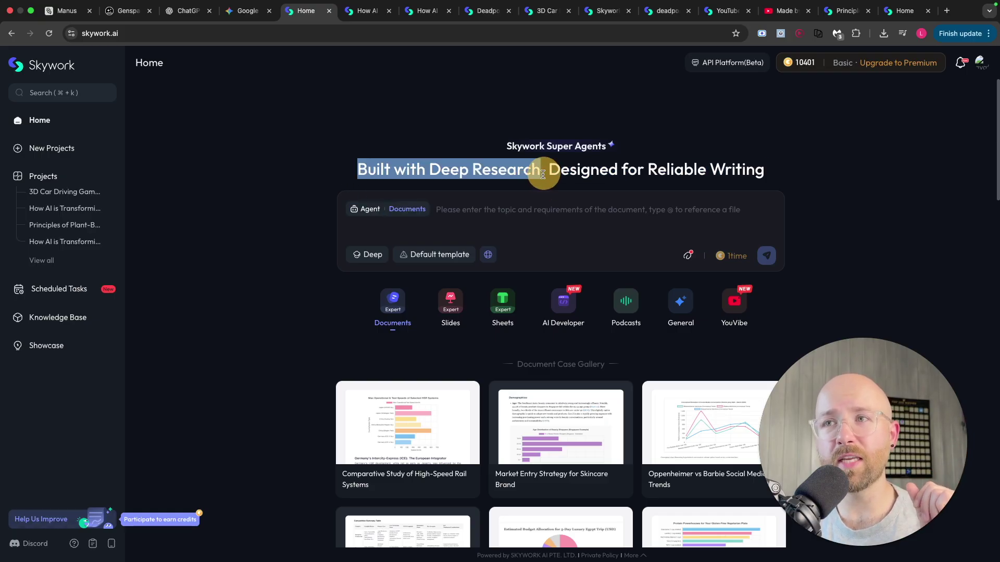
click(498, 209)
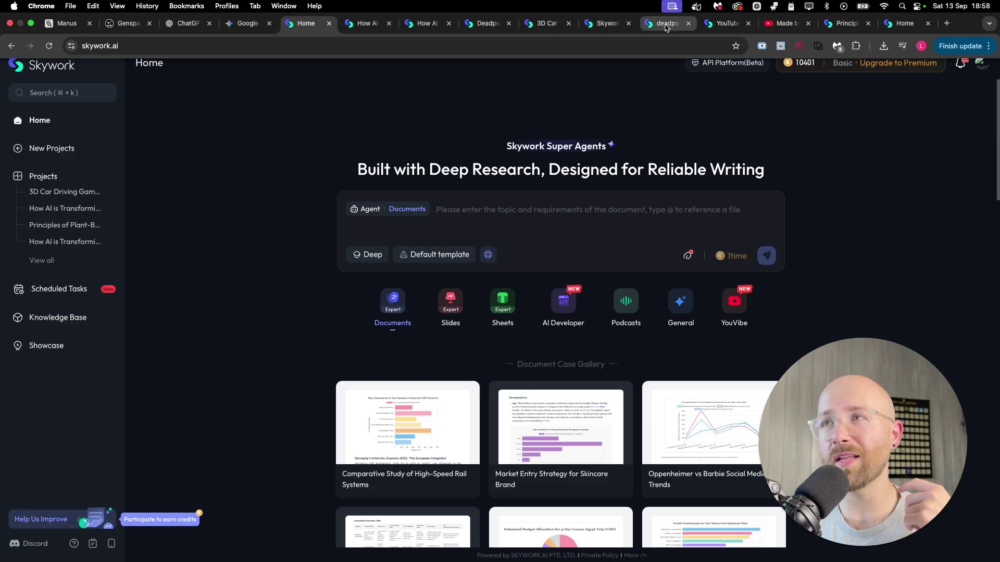
click(727, 23)
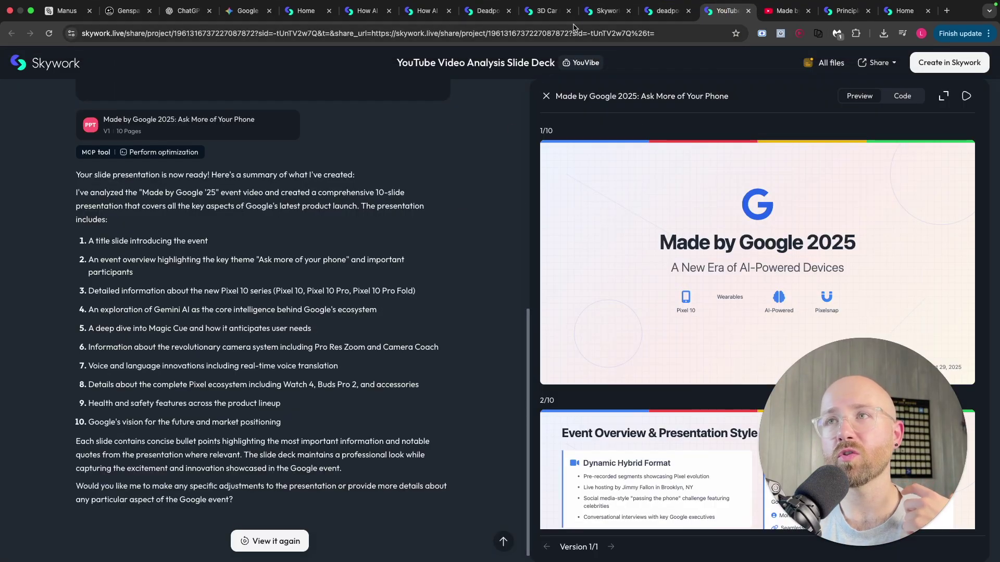
click(584, 11)
click(547, 10)
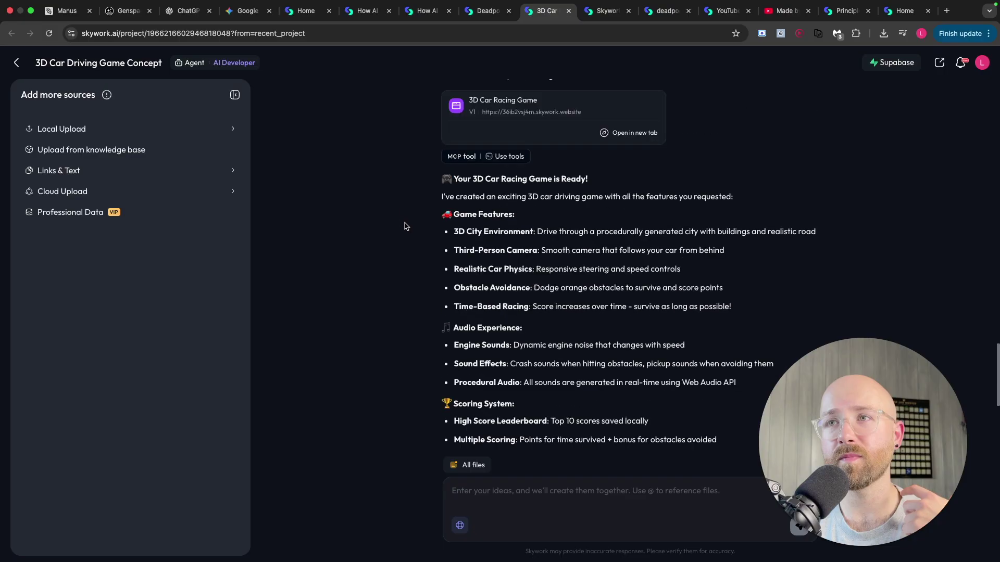
scroll(406, 226, up, 20)
scroll(411, 230, down, 4)
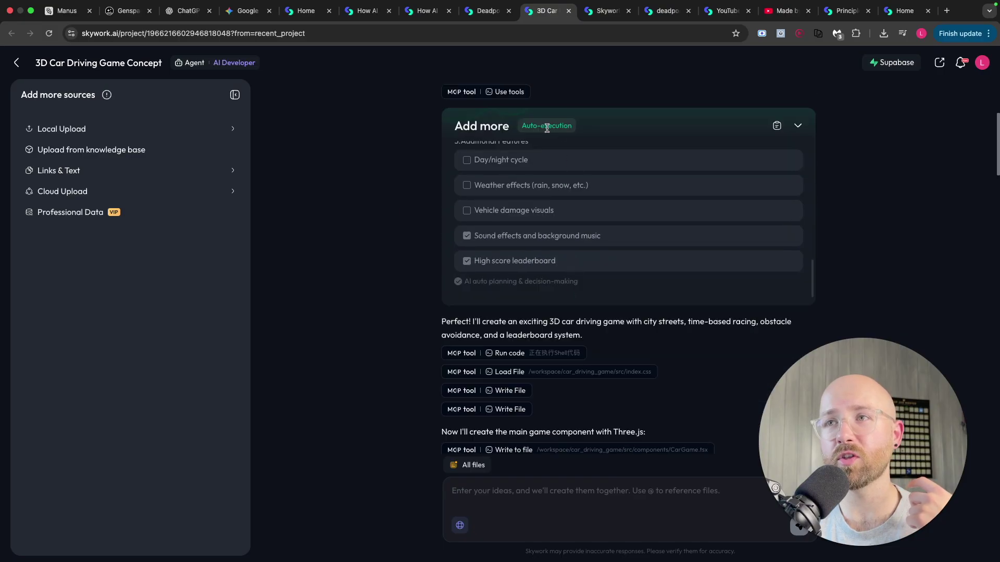
scroll(523, 234, up, 10)
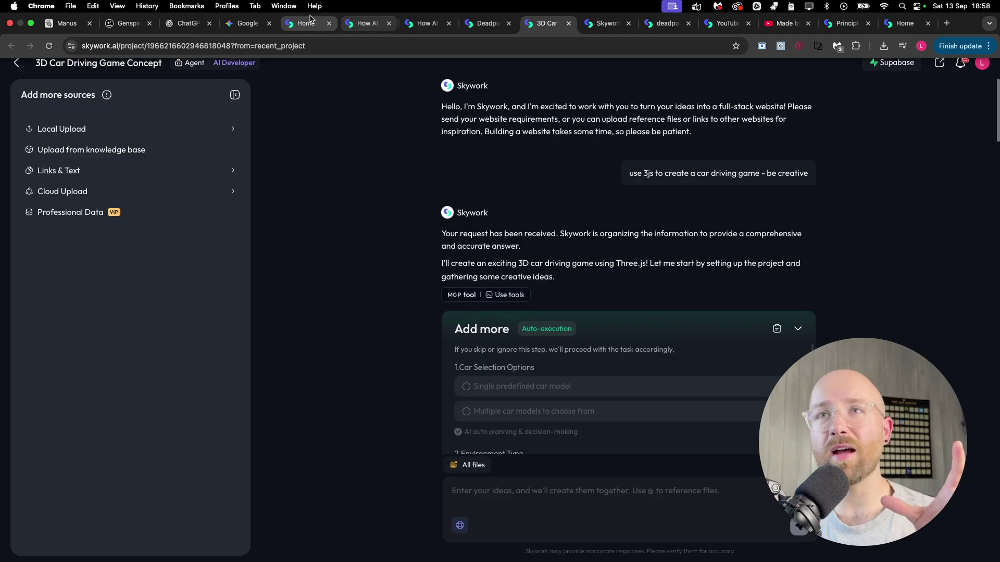
- On the Home page, confirm Deep mode and begin typing the AI CEO history request
click(305, 23)
click(368, 255)
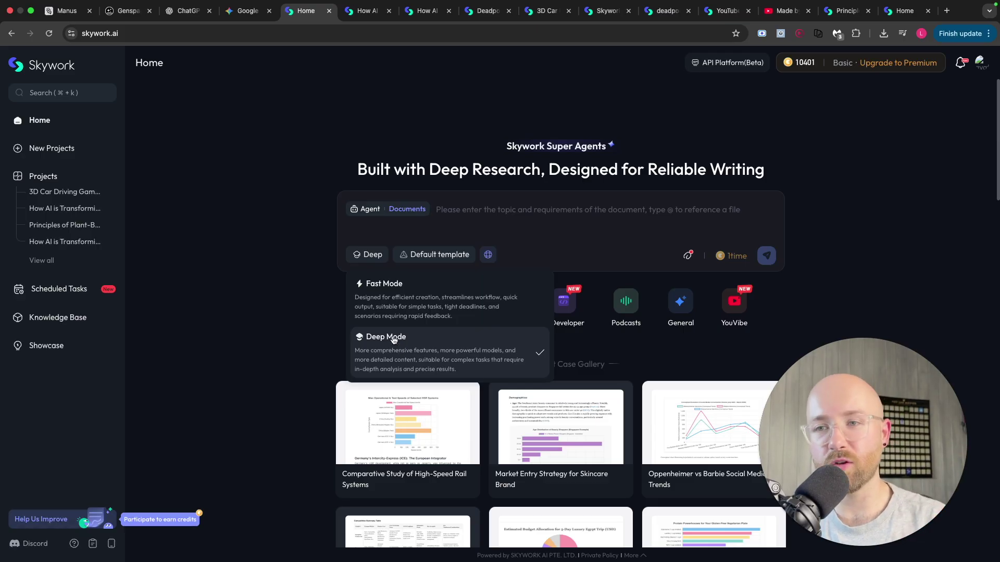
scroll(323, 312, down, 4)
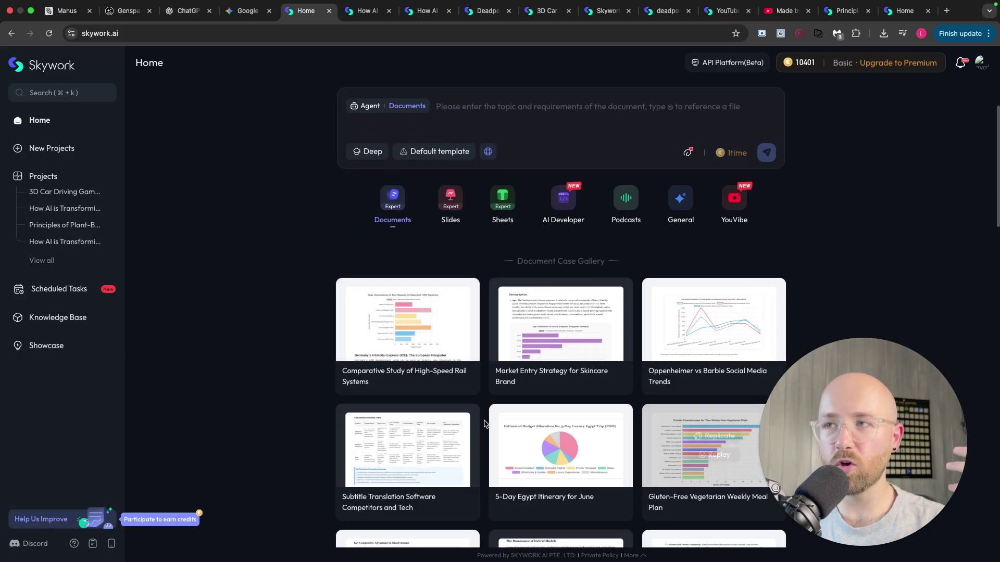
scroll(599, 359, down, 4)
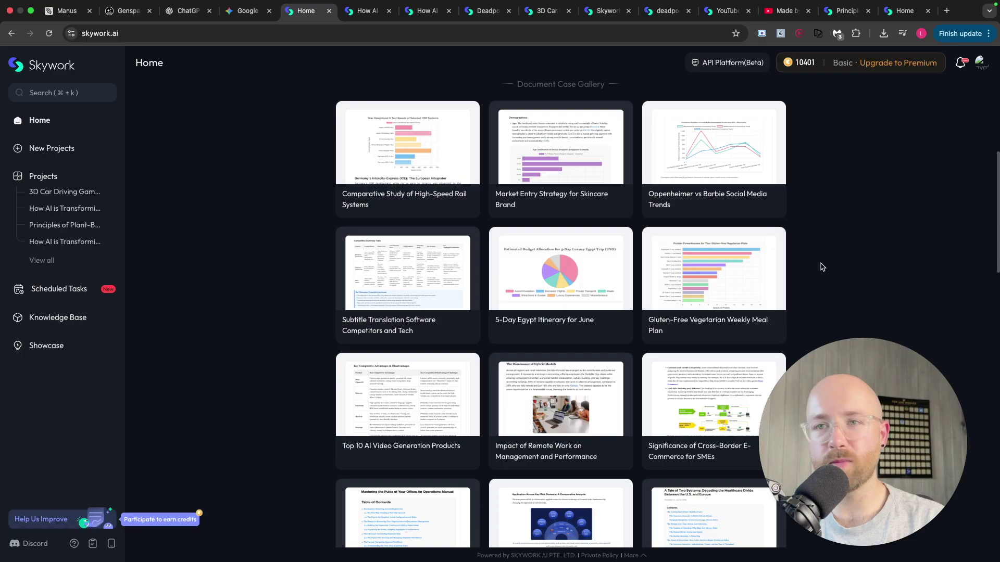
scroll(898, 287, up, 6)
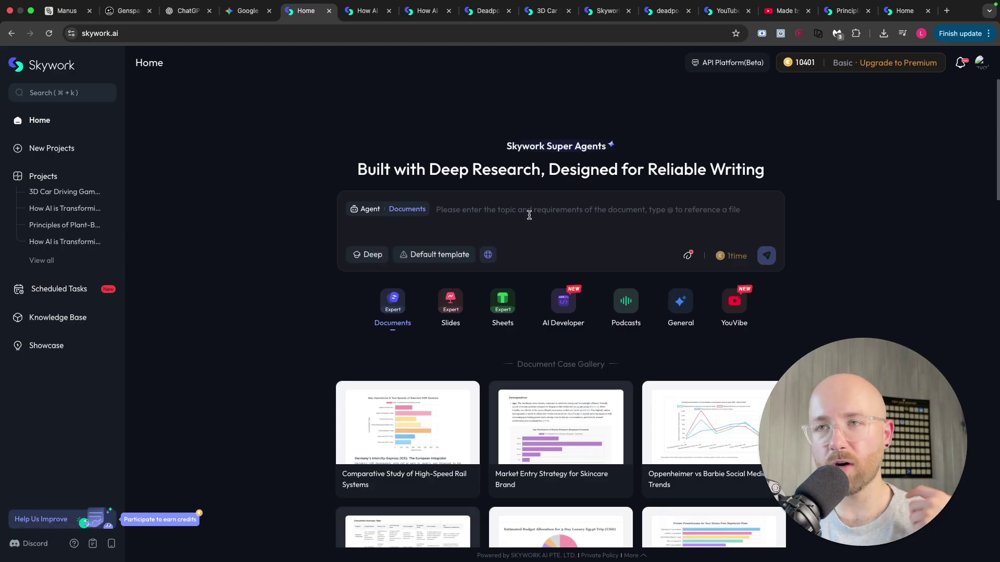
click(552, 209)
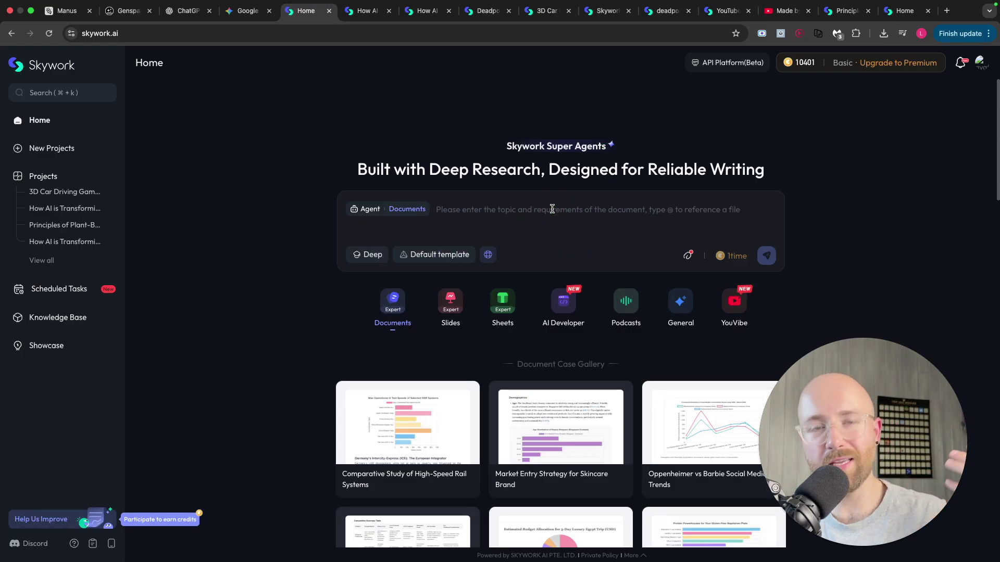
text(giv)
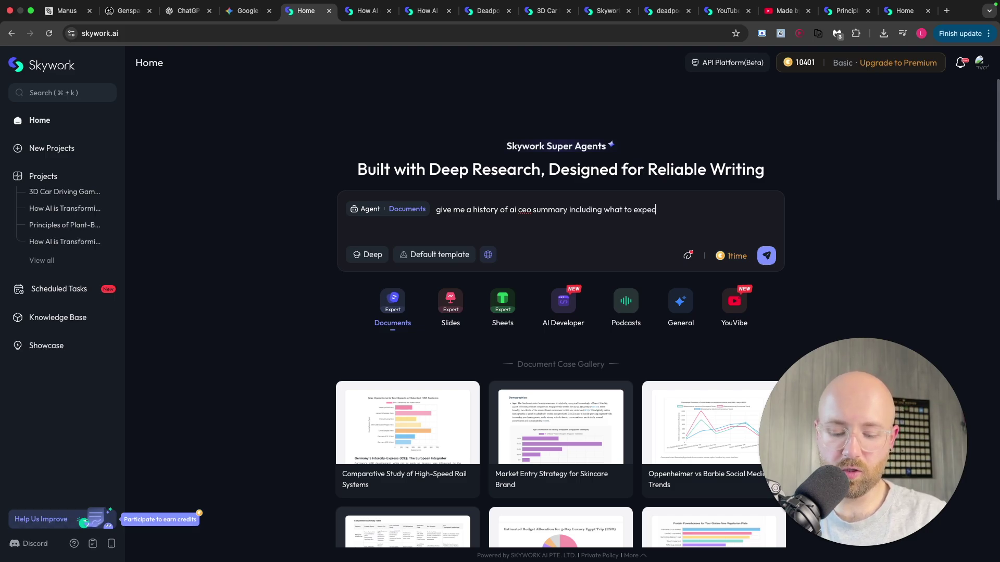
- Finish the request with 'next 5 years' and submit it in Deep Mode
text(xt 5 years)
key(Return)
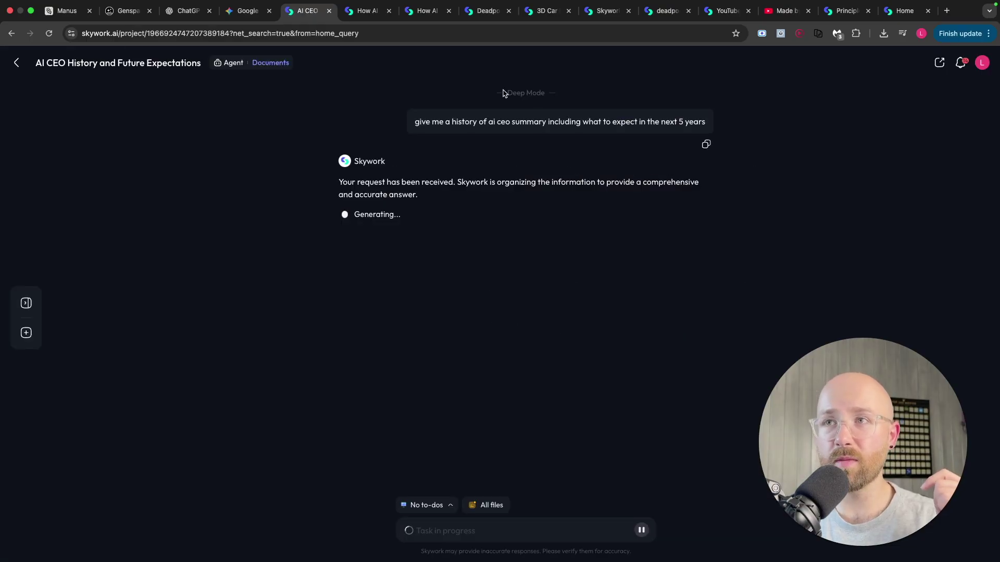
drag(503, 93, 558, 94)
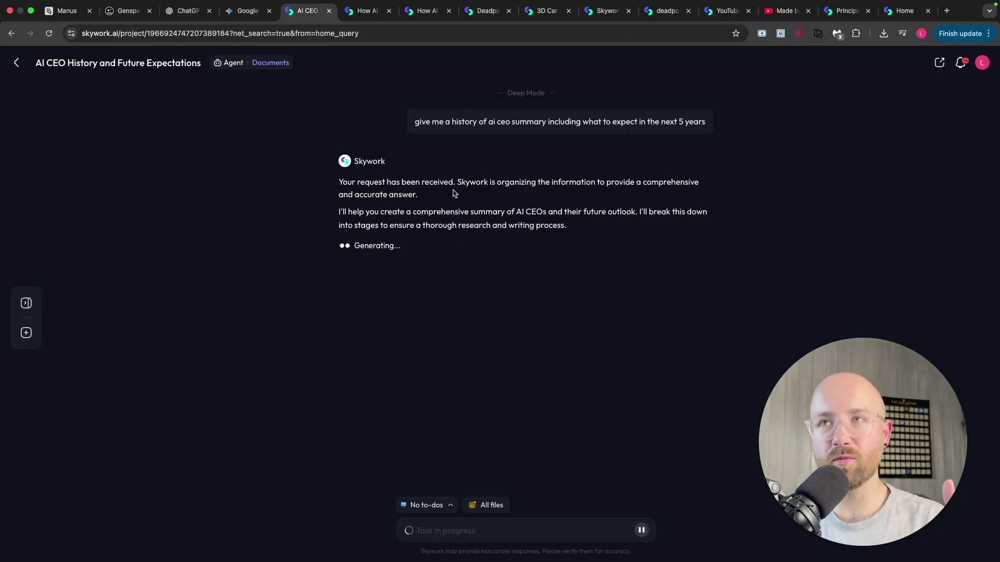
- Check the still-empty files list, then open the Add more sources panel's upload options
click(487, 506)
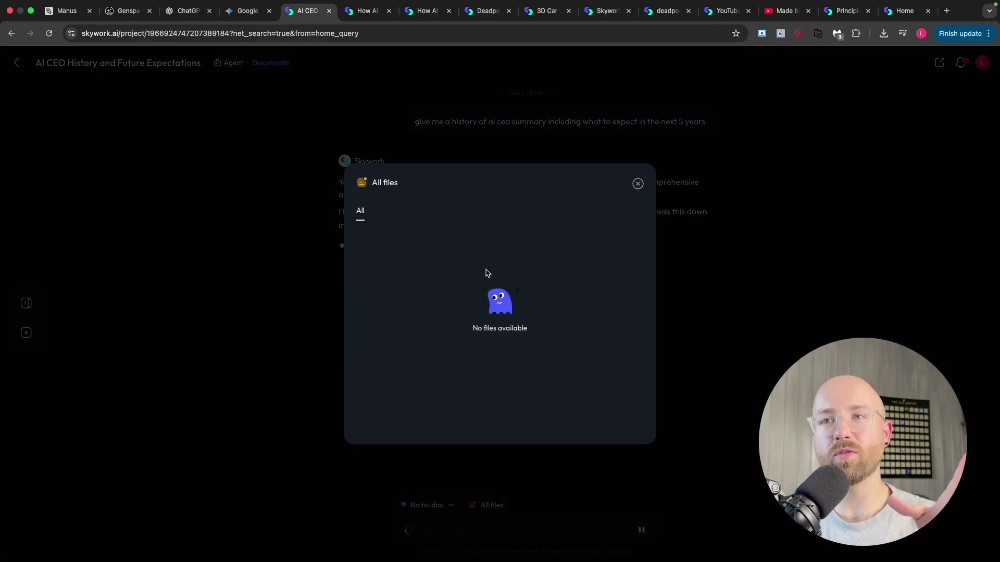
click(639, 185)
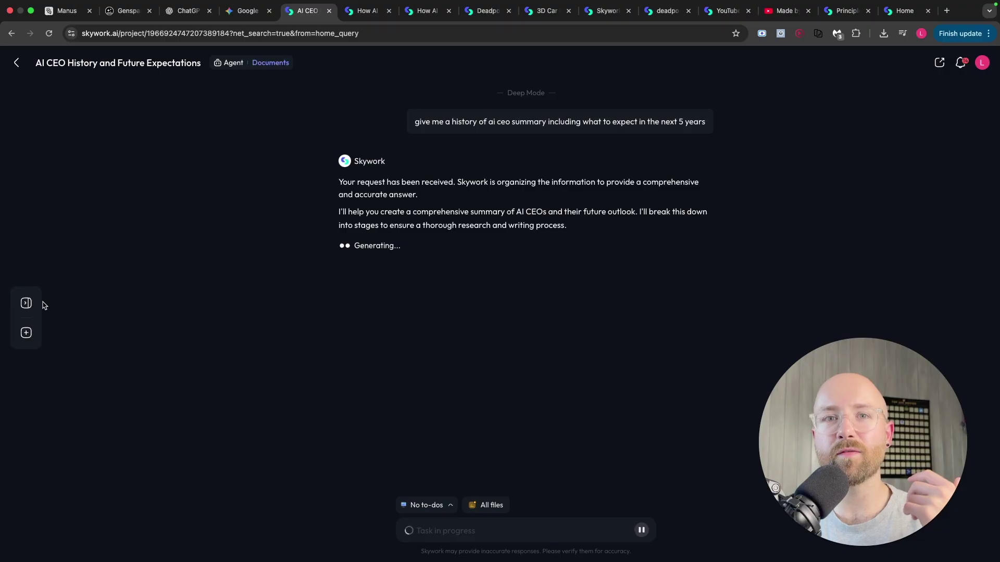
click(26, 304)
mouse_move(107, 132)
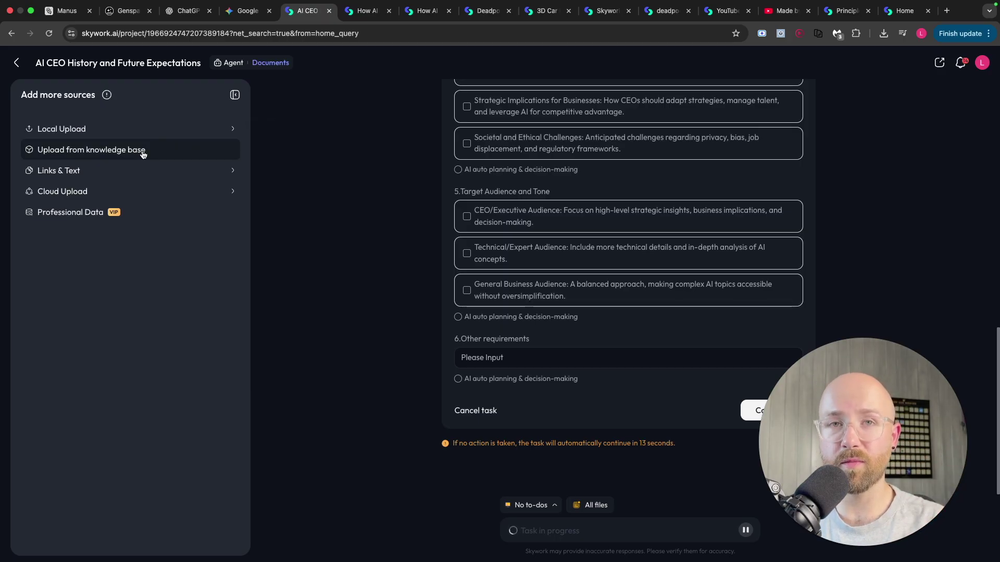
mouse_move(219, 171)
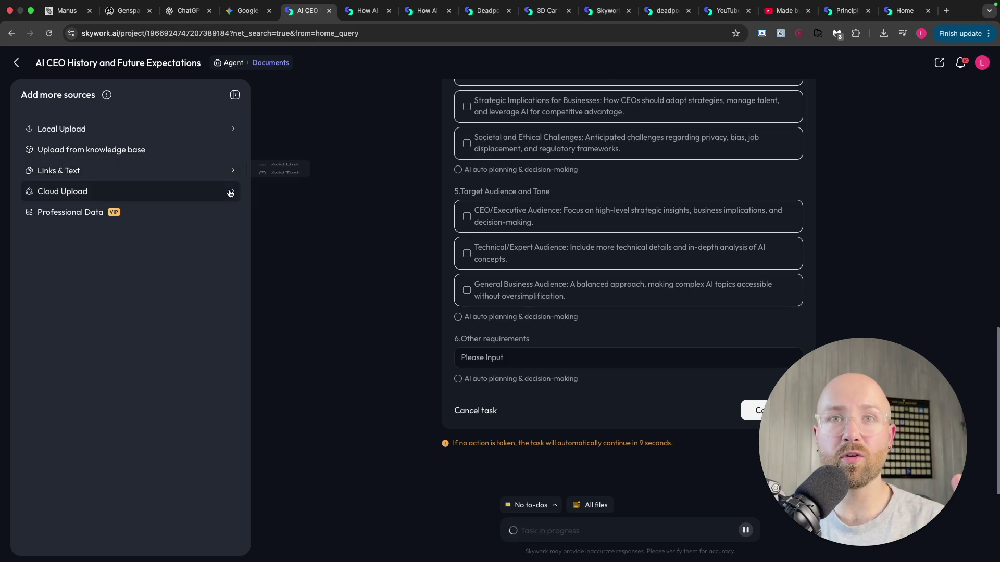
mouse_move(230, 192)
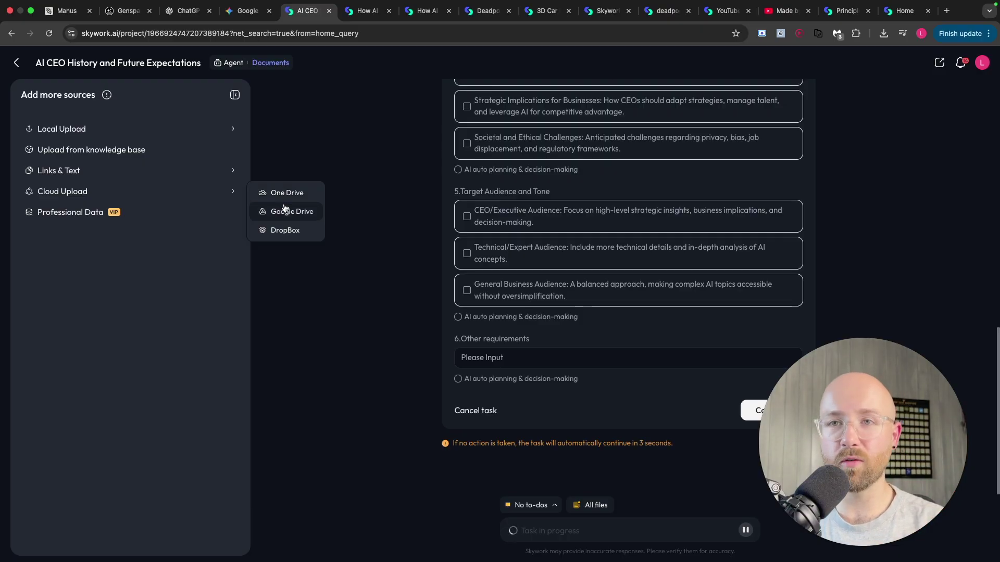
click(355, 285)
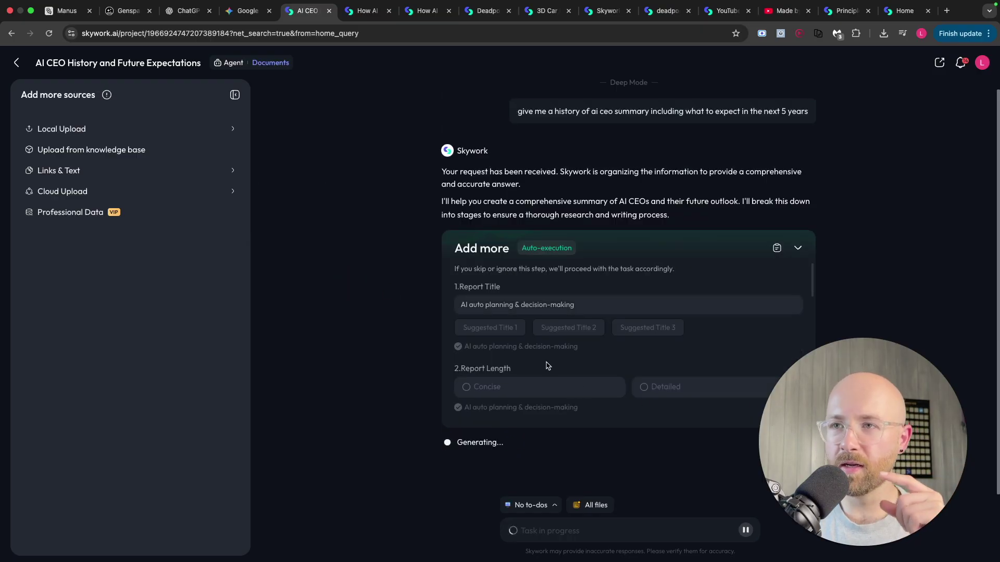
- Expand the Add more card to review its Report Title, length, key aspects and Target Audience questions
click(798, 250)
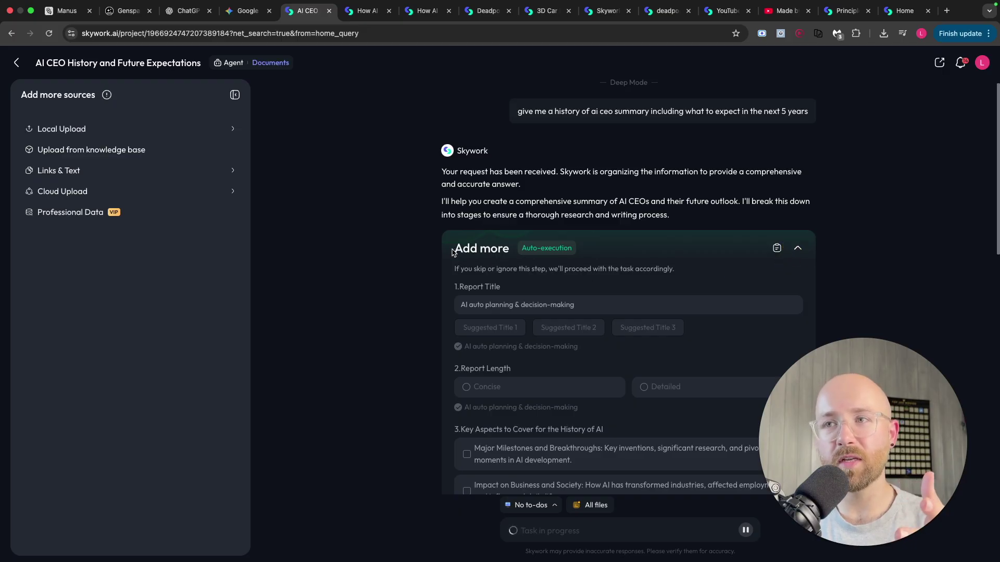
drag(452, 252, 576, 252)
click(576, 252)
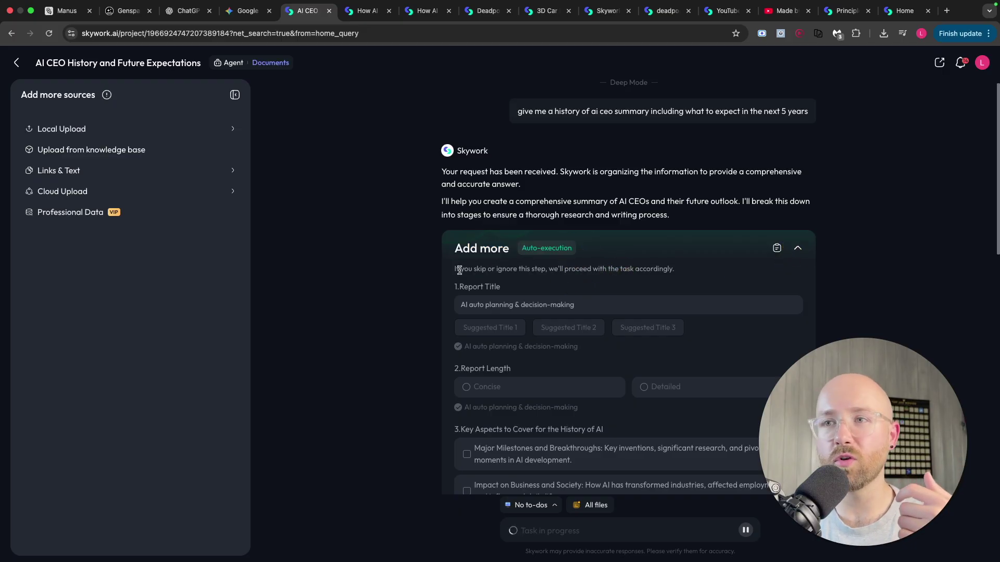
drag(455, 287, 514, 285)
scroll(506, 289, down, 10)
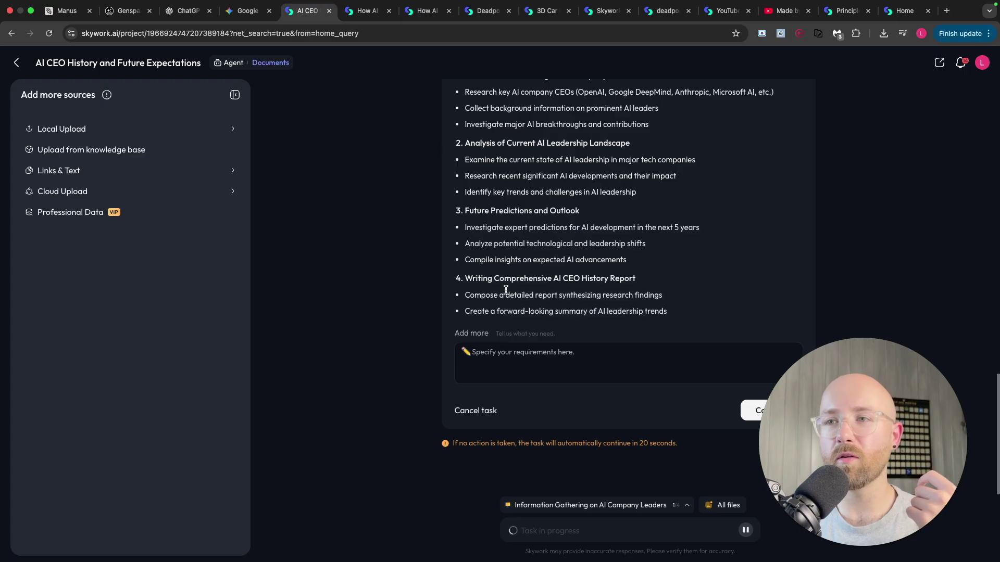
scroll(505, 289, up, 15)
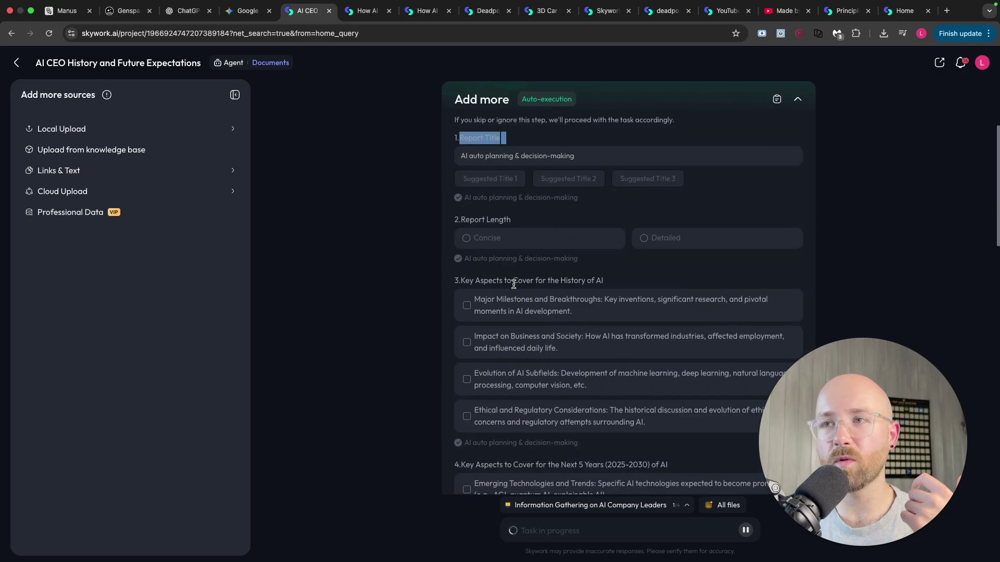
scroll(516, 280, down, 3)
drag(458, 307, 694, 310)
scroll(695, 311, down, 4)
drag(442, 264, 580, 258)
click(573, 301)
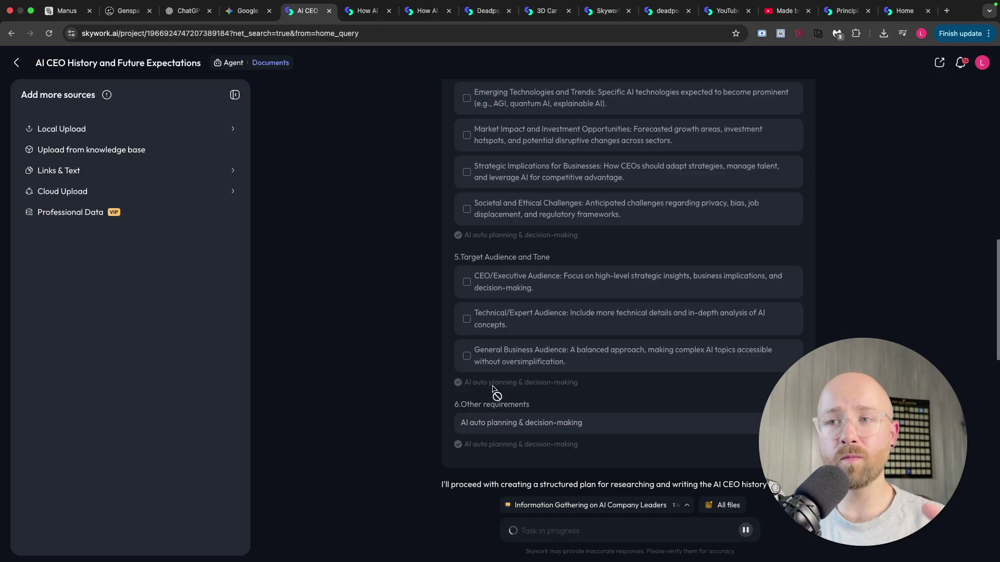
mouse_move(466, 388)
mouse_down()
mouse_move(575, 383)
mouse_move(561, 393)
mouse_move(459, 386)
mouse_up()
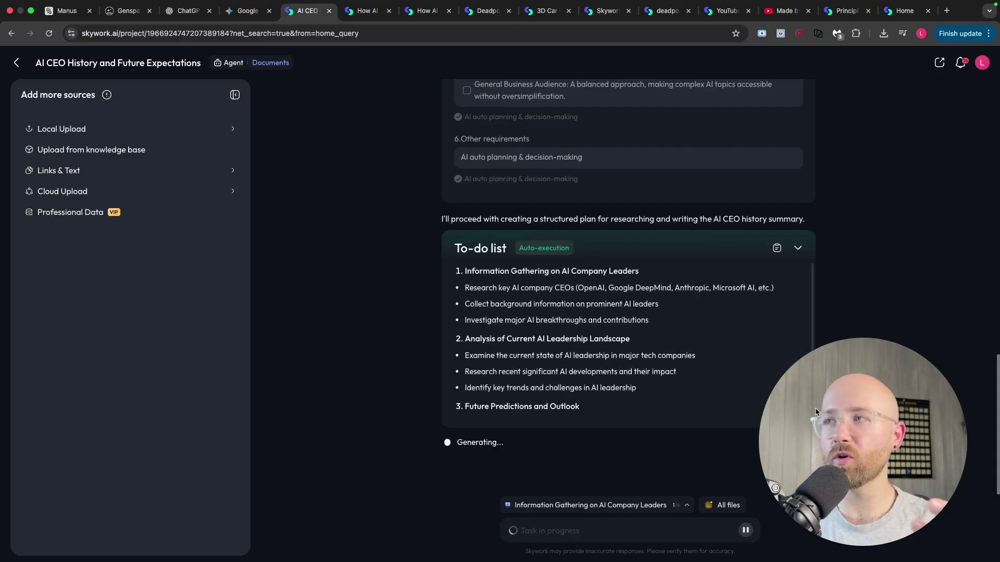
- Expand the to-do list, review its four stages and open the AI leadership trends step
click(799, 248)
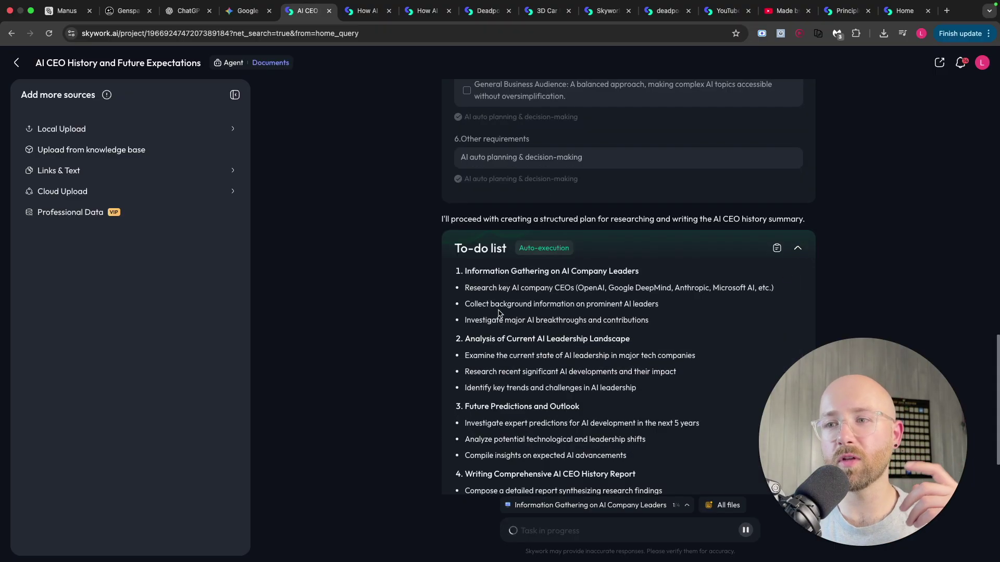
drag(461, 270, 663, 268)
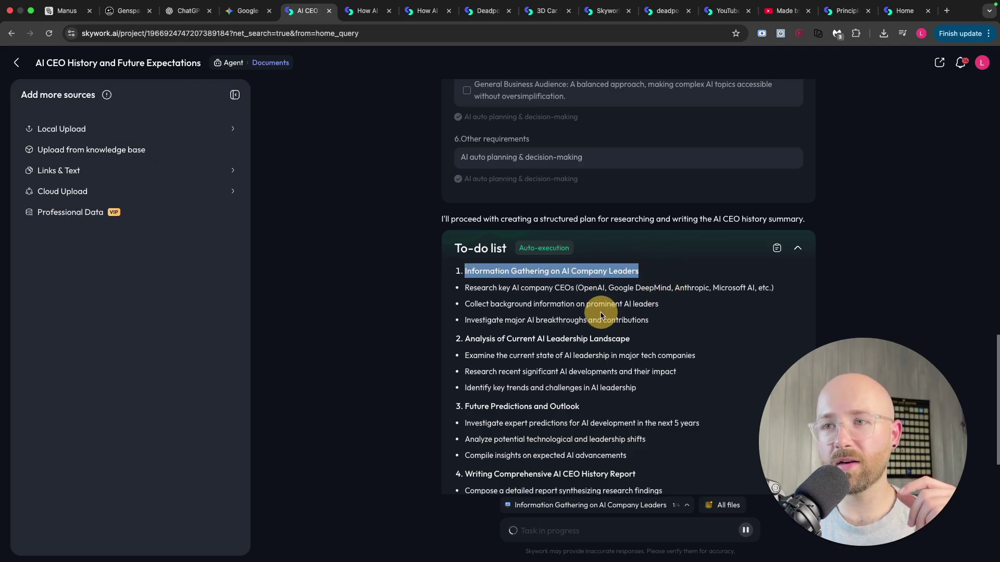
drag(465, 339, 688, 345)
drag(465, 407, 578, 407)
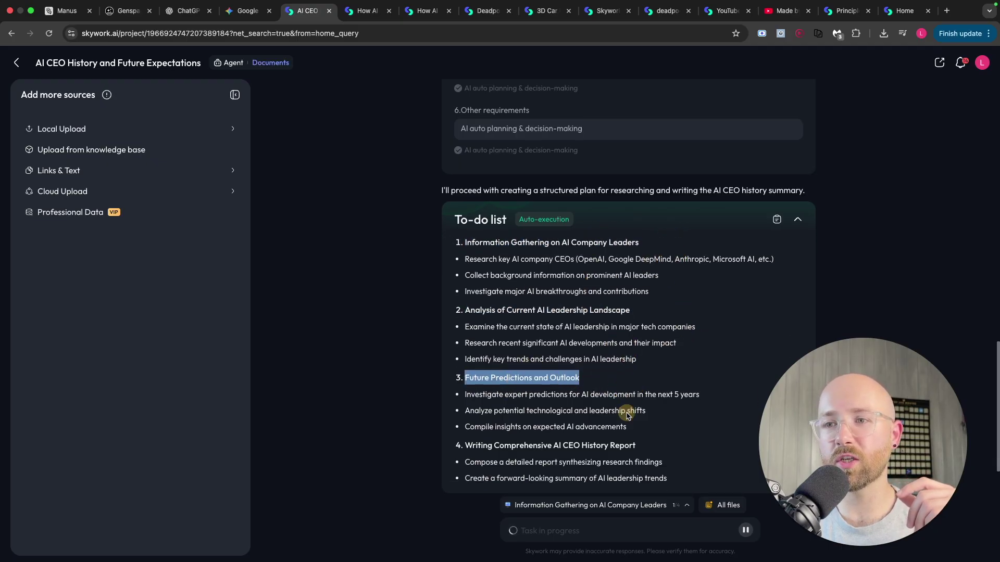
drag(465, 397, 659, 398)
click(655, 393)
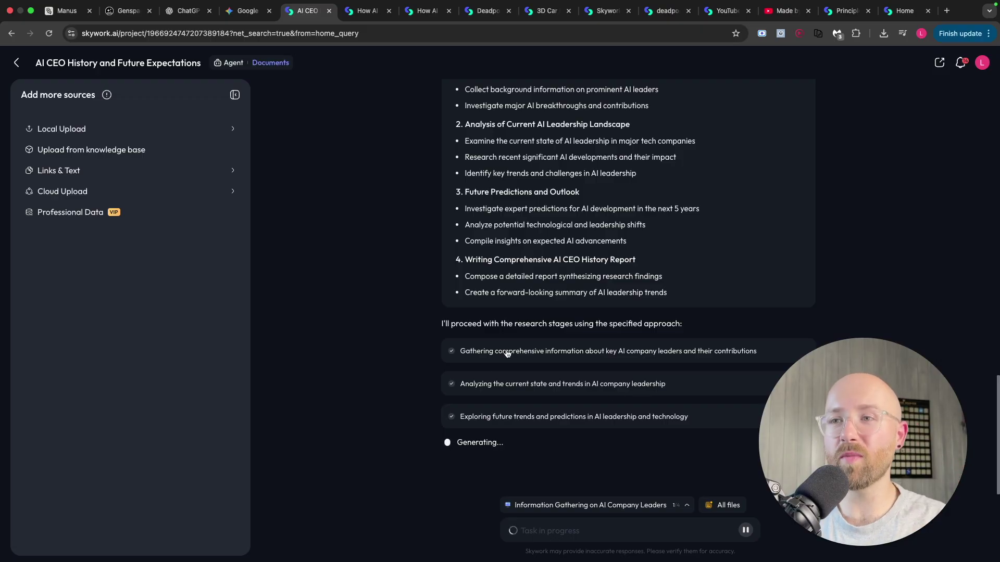
click(705, 379)
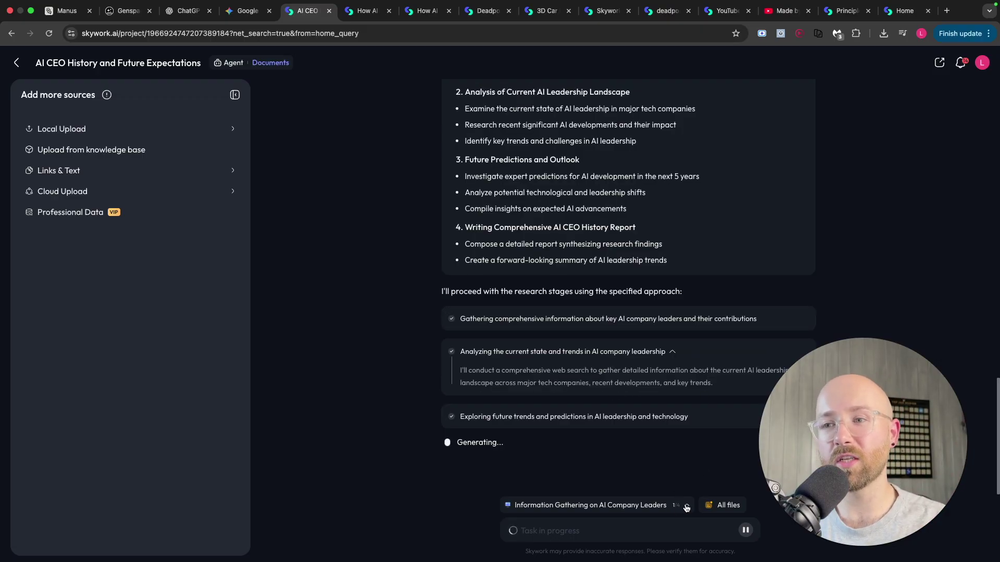
- Open the task progress list showing Skywork's Computer status, close it, and reopen it
click(635, 505)
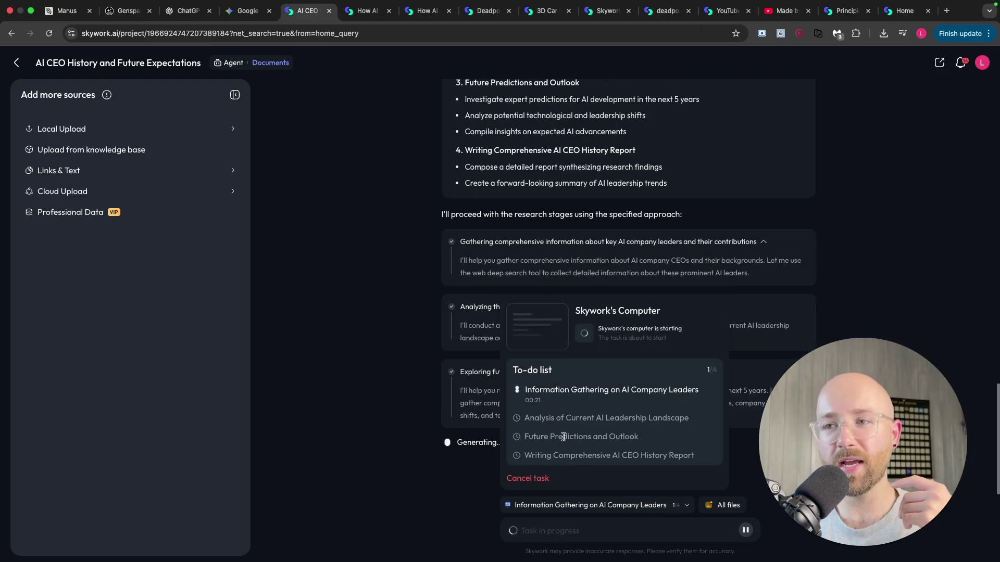
click(533, 400)
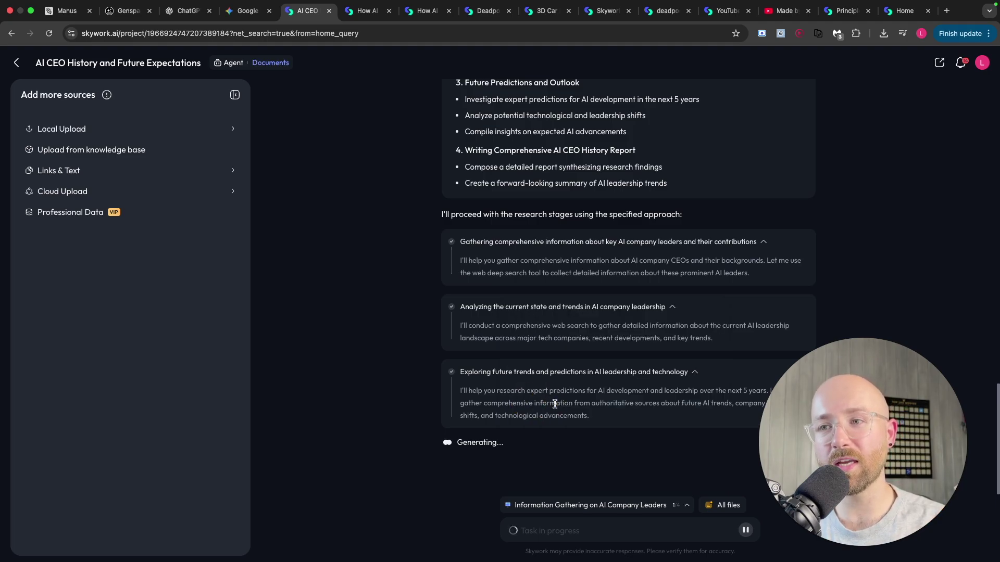
click(626, 503)
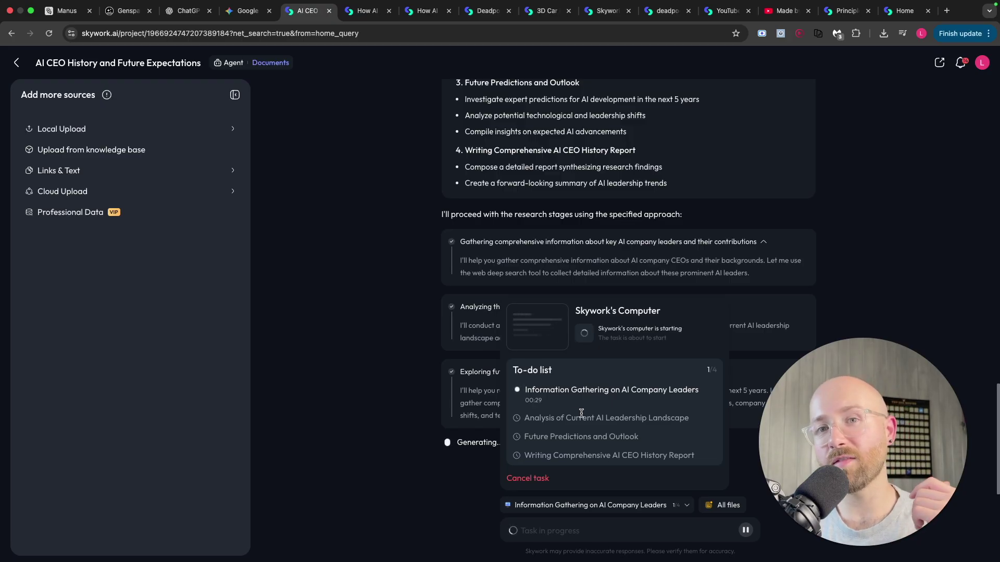
- Close the progress list and follow Skywork's Computer searching the web on future AI leadership
click(406, 323)
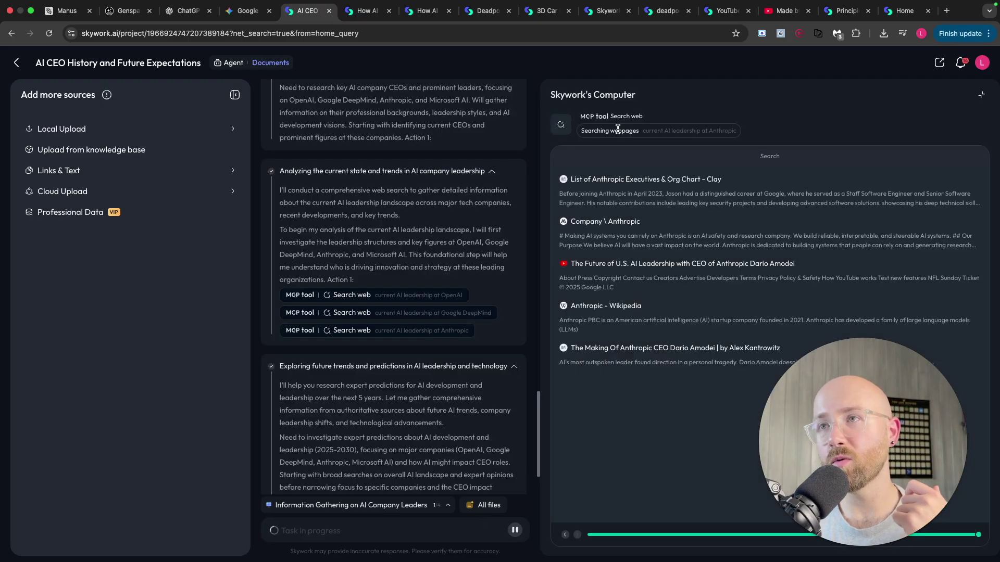
drag(619, 92, 609, 120)
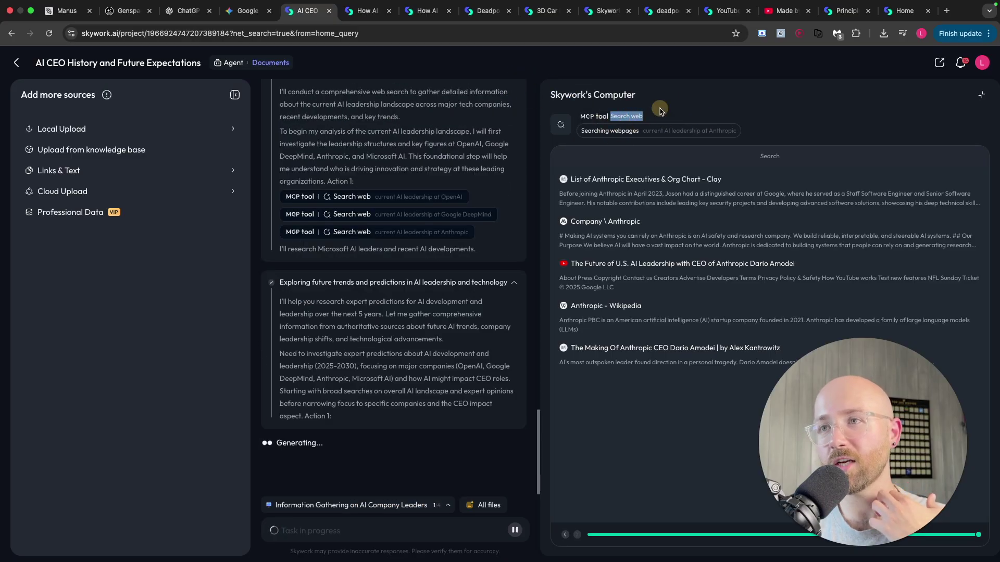
click(670, 225)
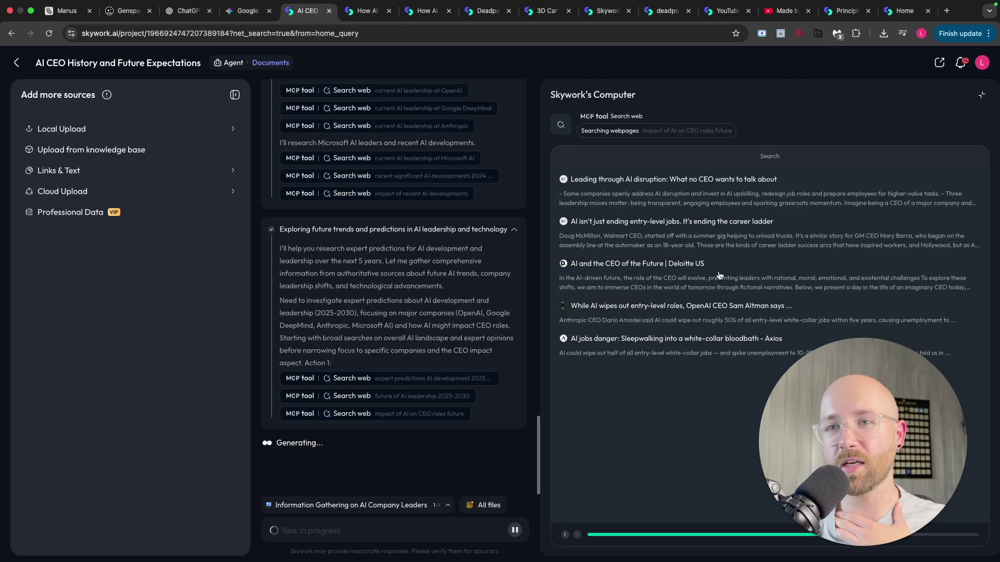
scroll(469, 246, up, 2)
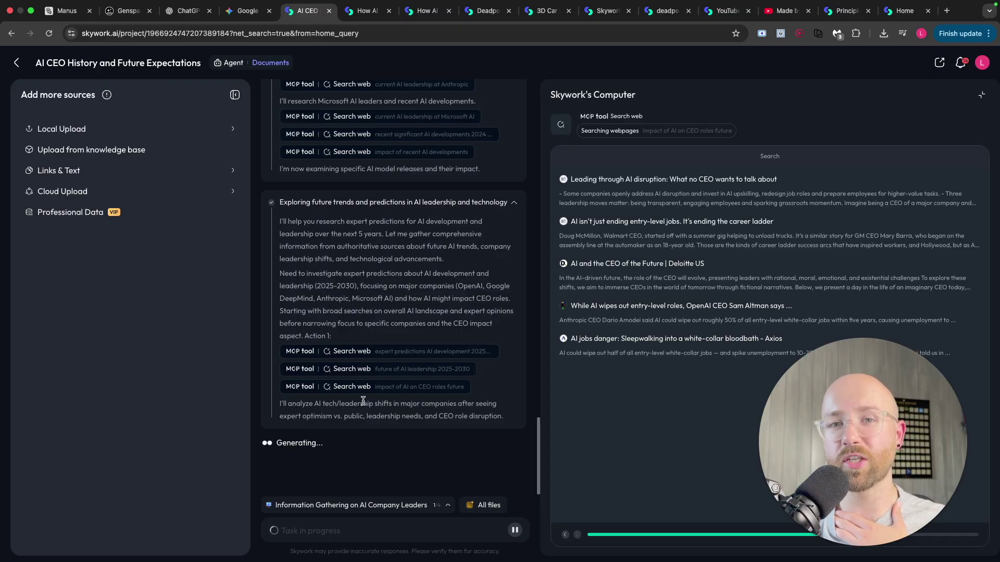
mouse_move(213, 125)
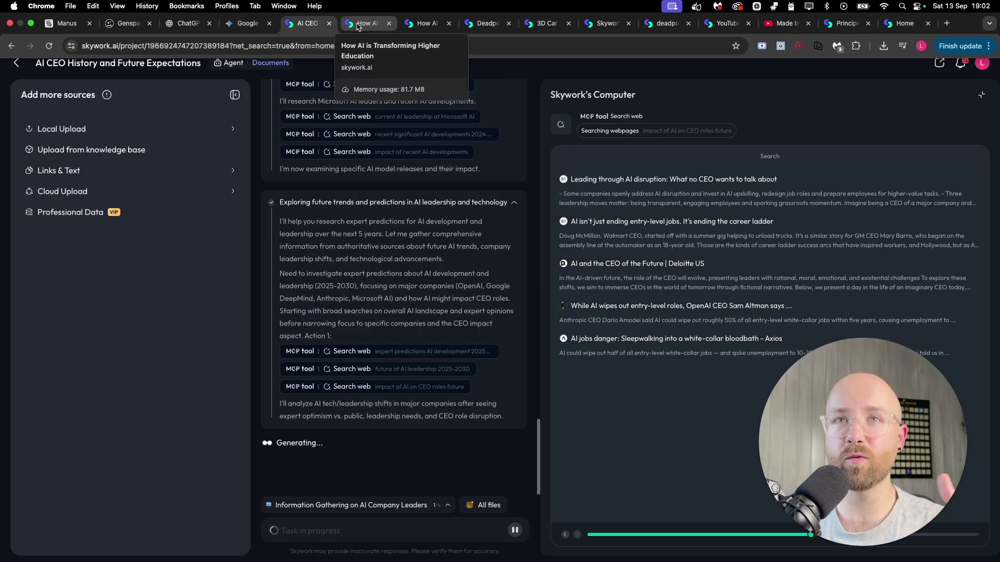
click(67, 23)
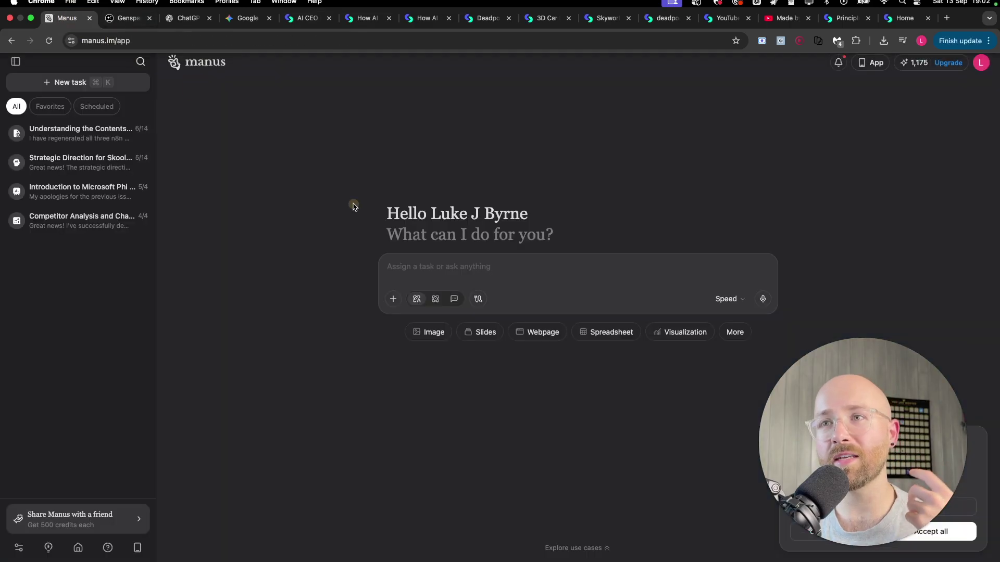
click(461, 274)
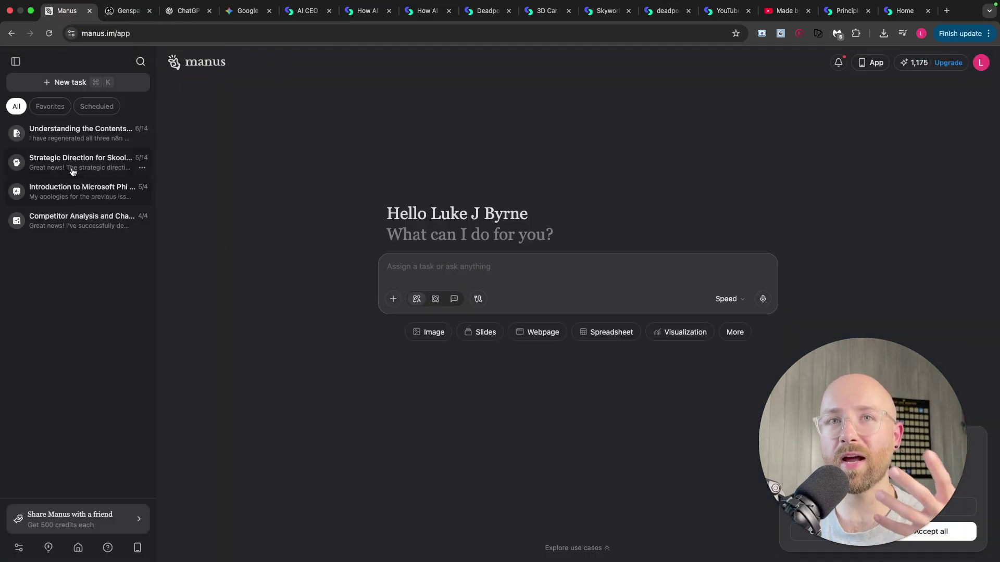
click(79, 135)
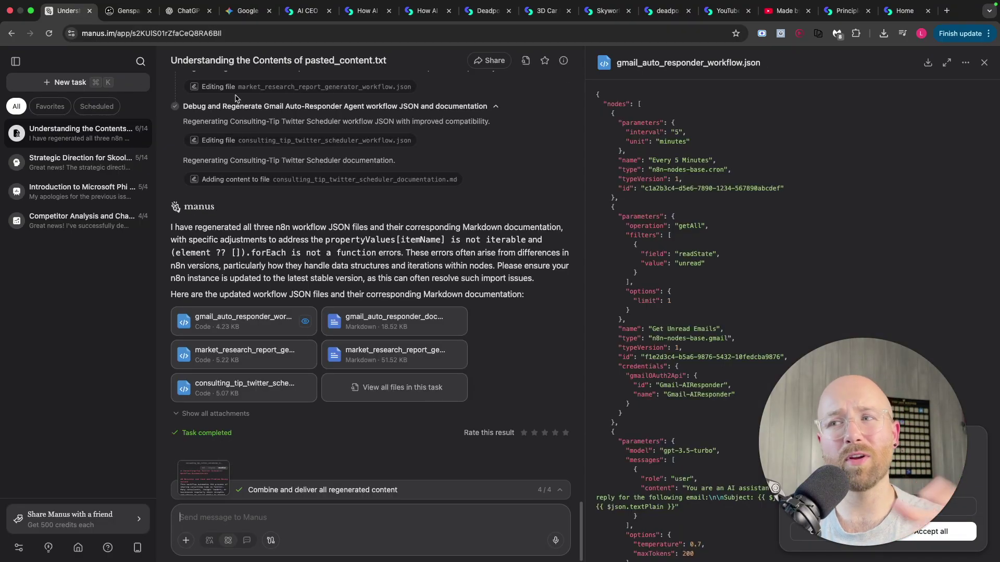
click(109, 15)
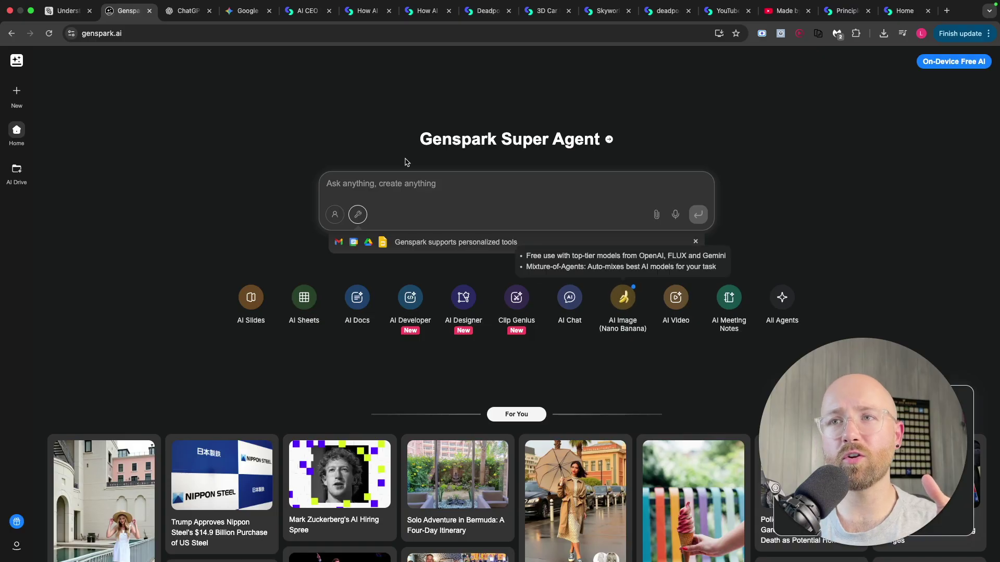
click(293, 12)
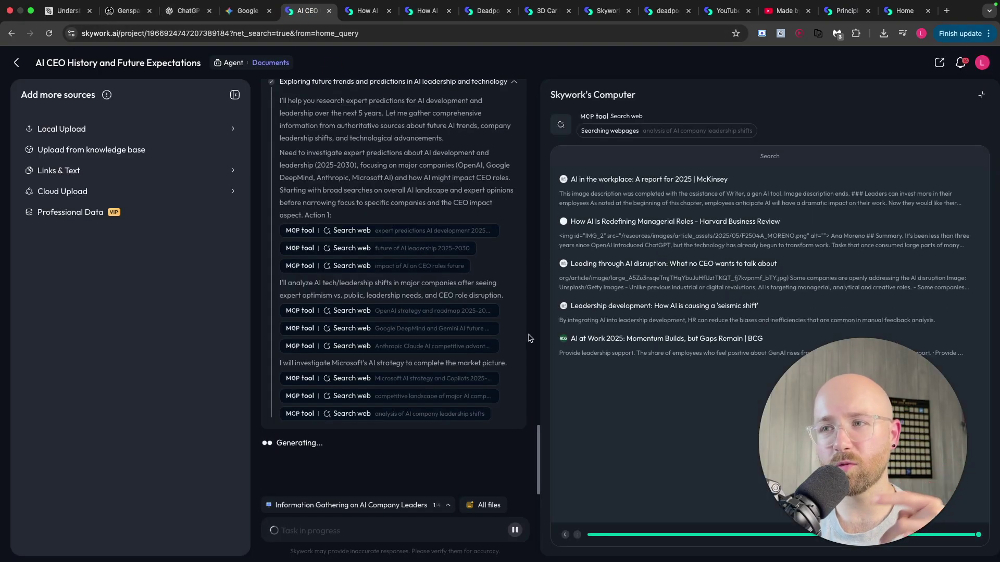
- Jump to the Skywork home page with Cmd+9, where the Slides agent is selected
key(super+9)
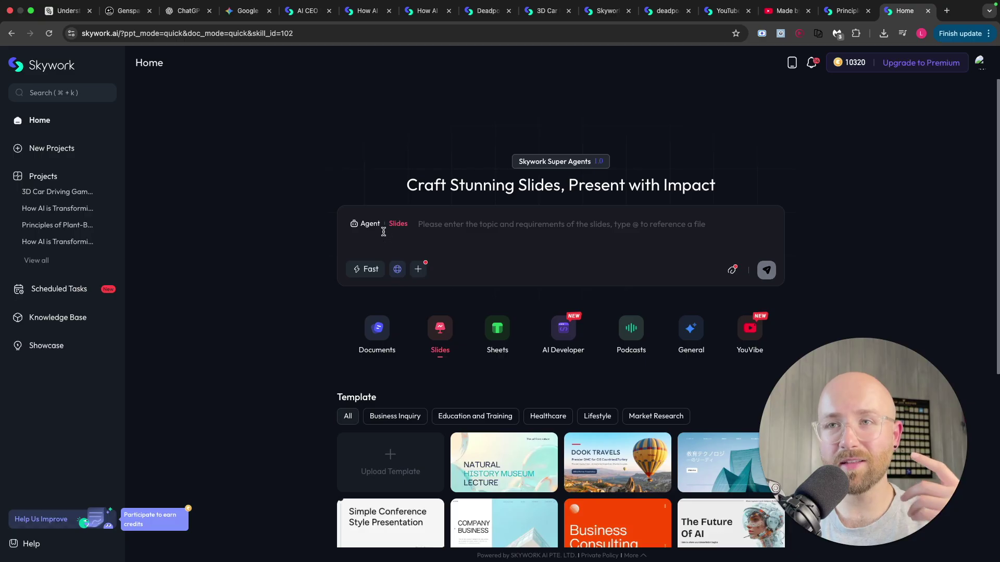
- Switch the home page from the General agent to the Documents agent, showing its Document Case Gallery
click(691, 329)
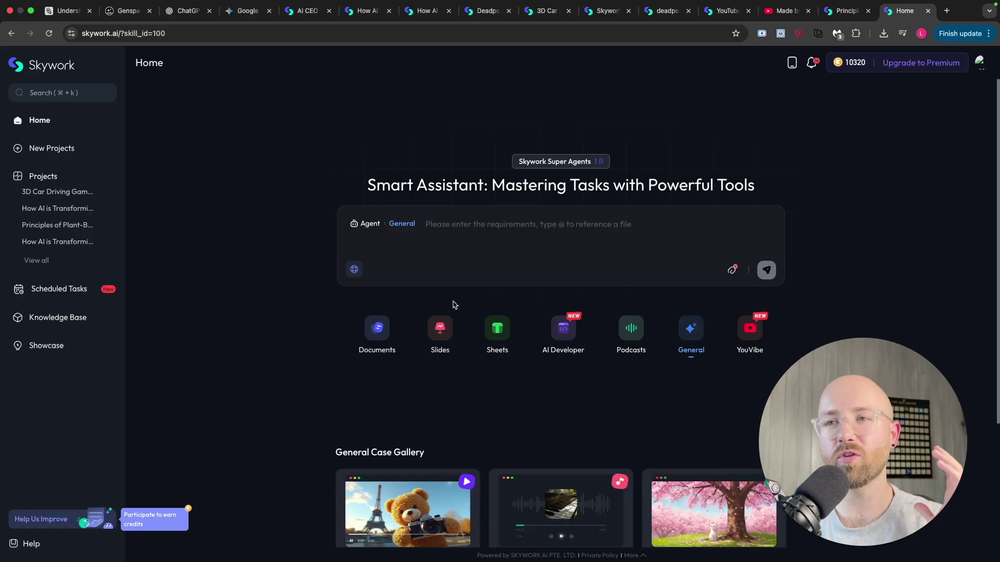
click(371, 319)
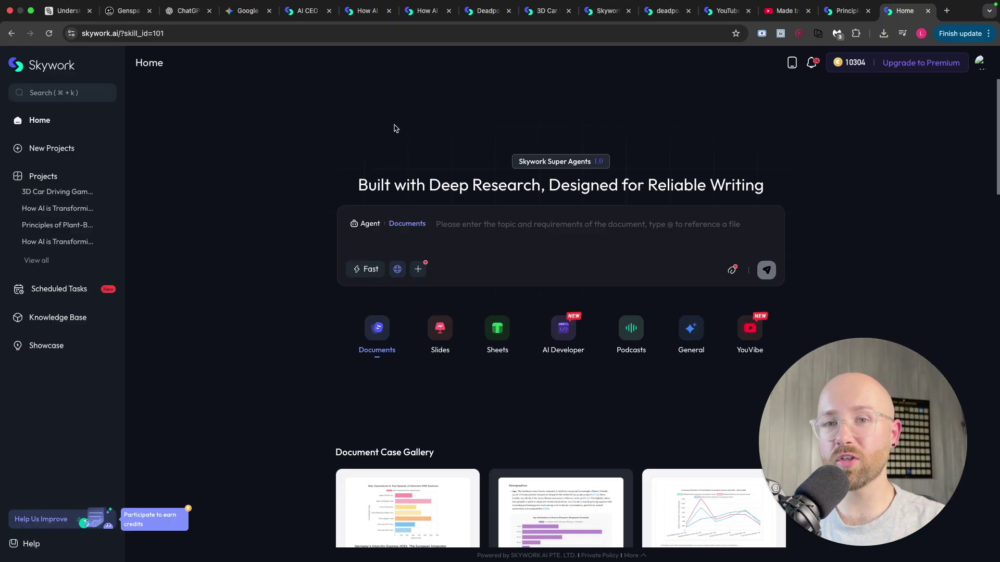
- Go back to the AI CEO History project tab to watch the agent's ongoing web research
click(305, 10)
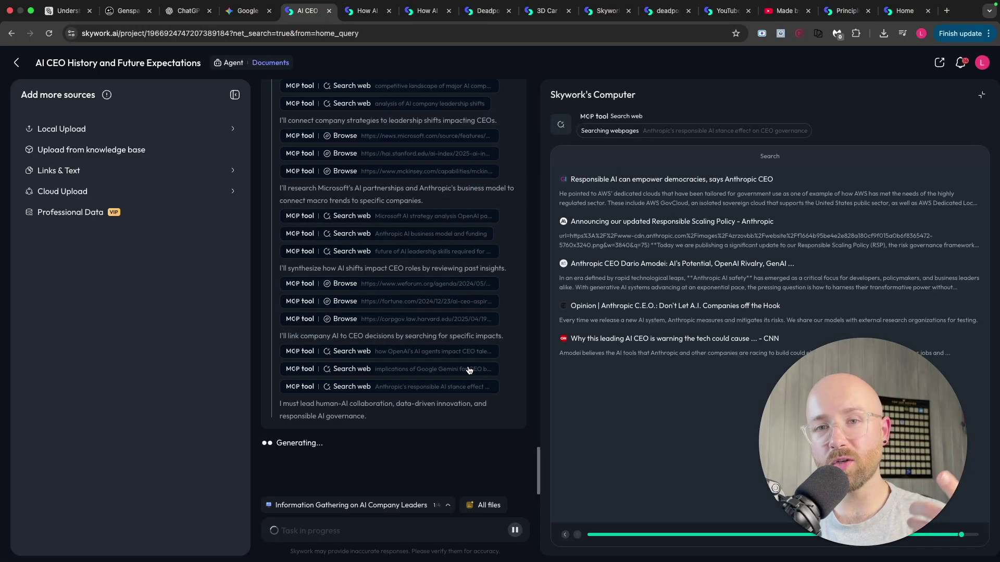